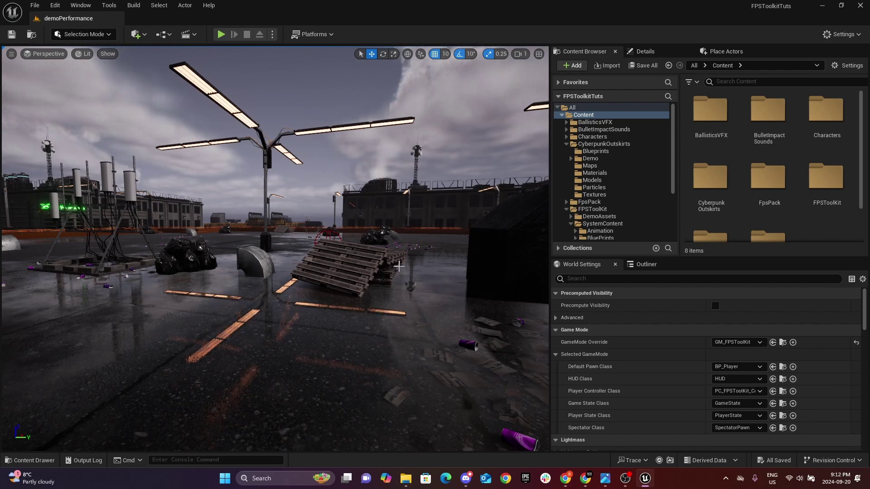
# - Inspect the rooftop props by selecting the wooden pallets, the curved vent and the antenna structure in turn
pyautogui.moveTo(403, 259); pyautogui.dragTo(414, 264, button='right')
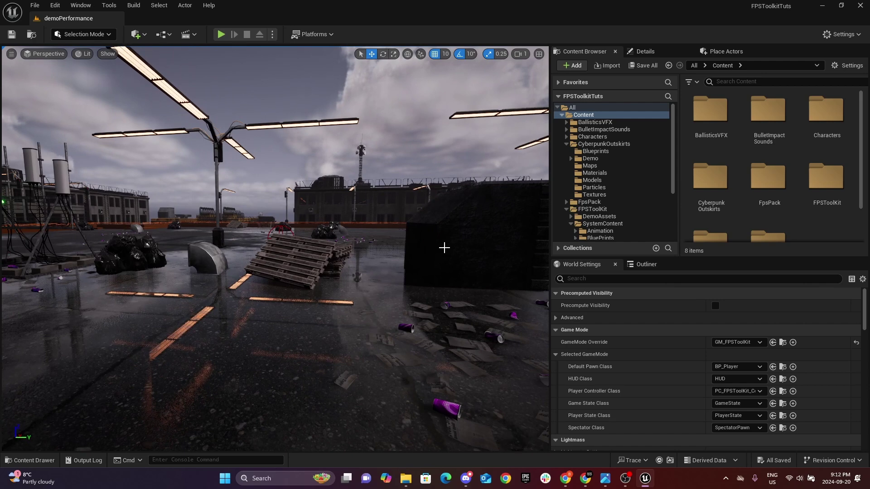
pyautogui.click(414, 263)
pyautogui.click(283, 262)
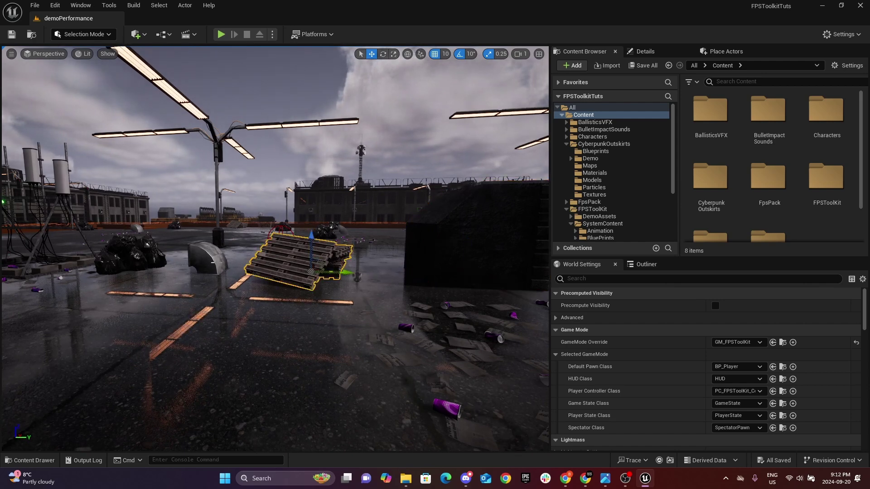
pyautogui.click(208, 258)
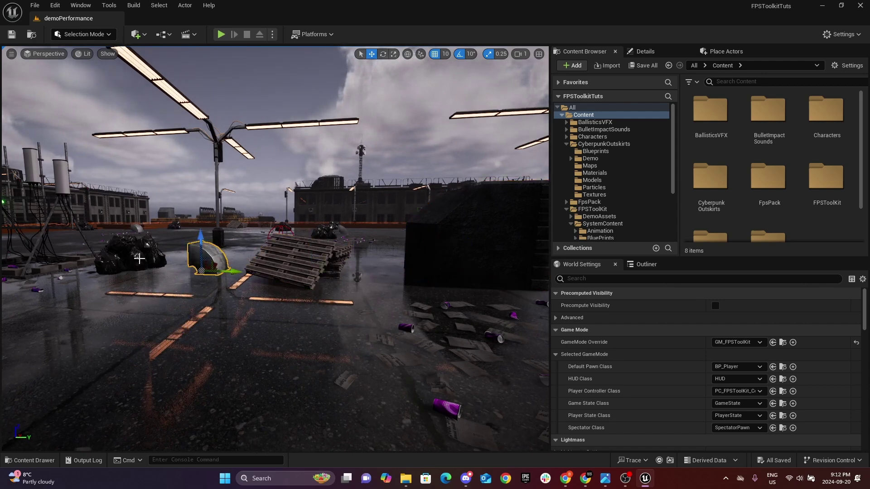
pyautogui.click(45, 248)
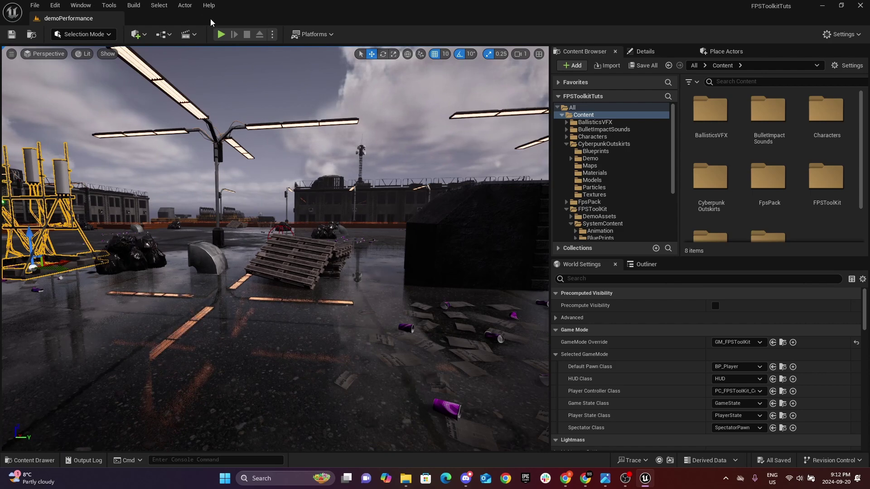
# - Play-test the level by shooting around the pallets, vent and antenna props to check their impact effects, and end the session
pyautogui.click(222, 34)
pyautogui.click(328, 230)
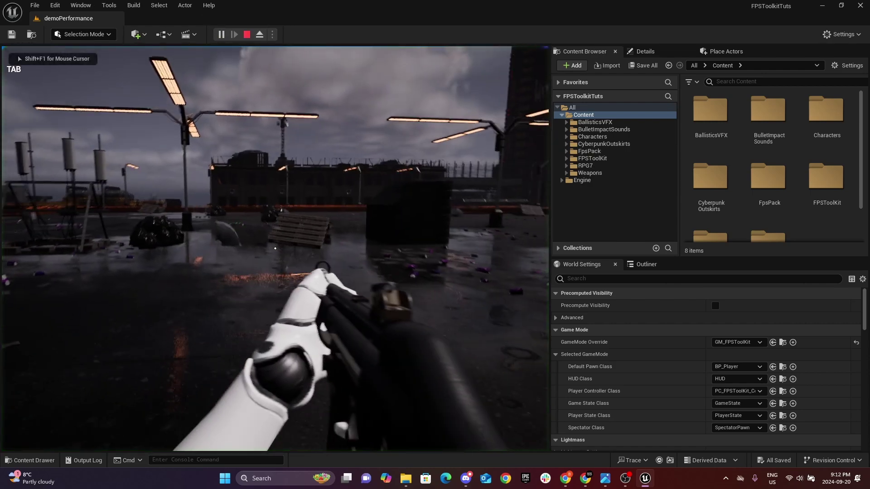
pyautogui.click(275, 248)
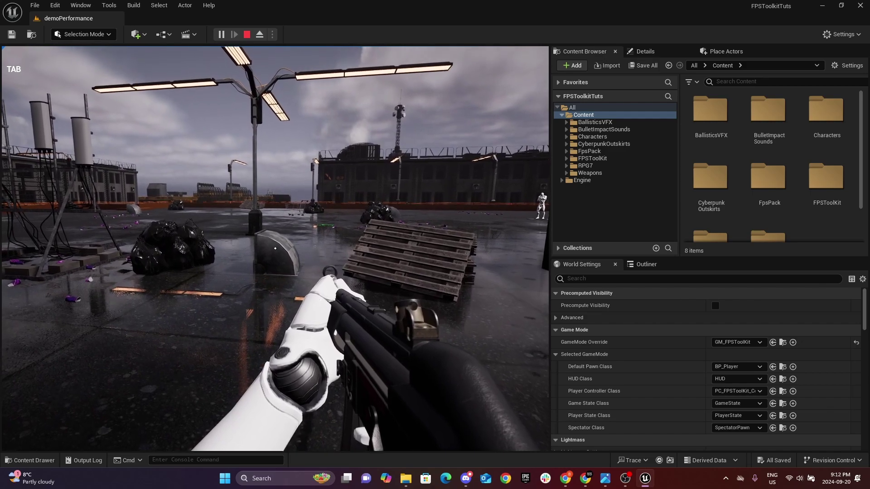
pyautogui.click(275, 248)
pyautogui.click(275, 248)
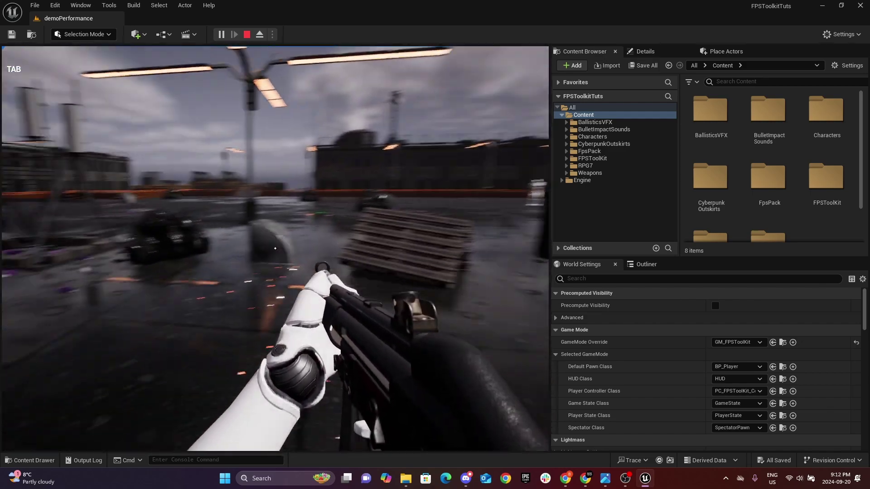
pyautogui.click(275, 249)
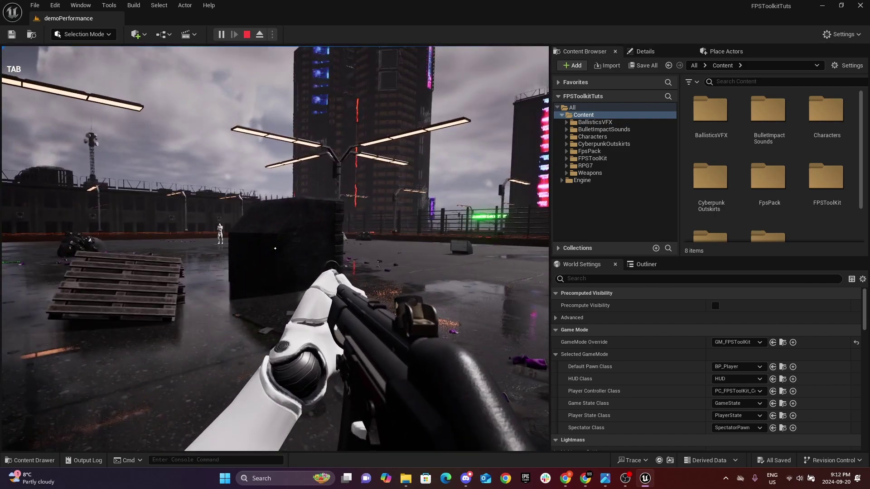
pyautogui.click(275, 249)
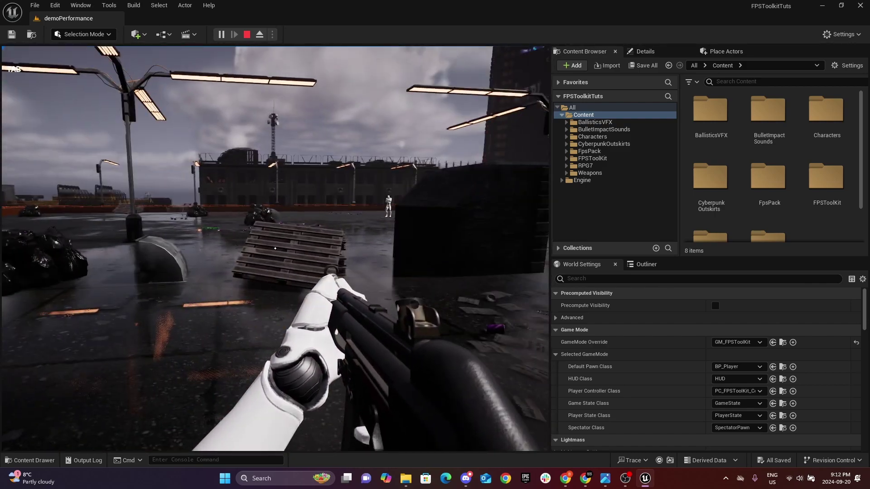
pyautogui.click(275, 248)
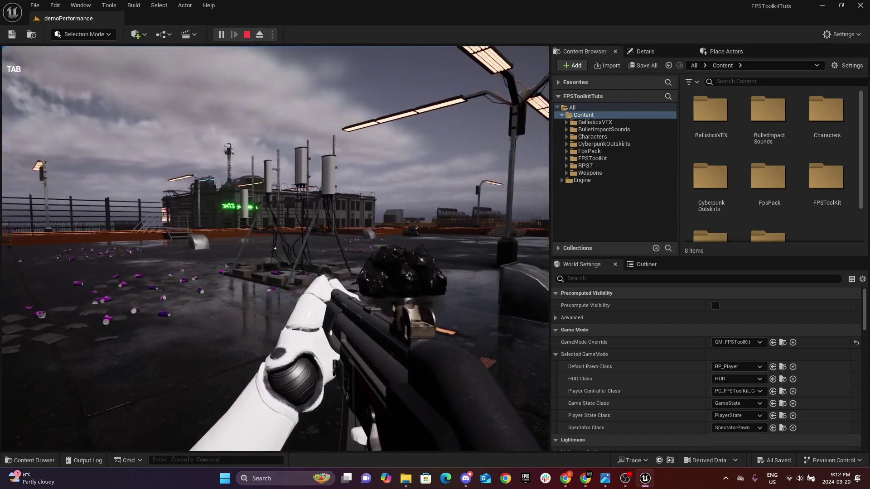
pyautogui.press('Escape')
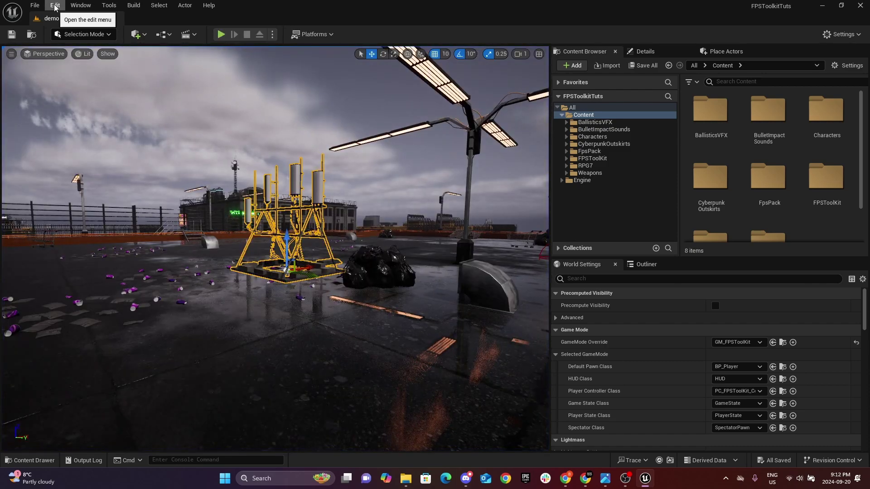
# - In the project's Physics settings, name physical surface SurfaceType6 Wood and SurfaceType7 Electrical
pyautogui.click(55, 4)
pyautogui.click(105, 147)
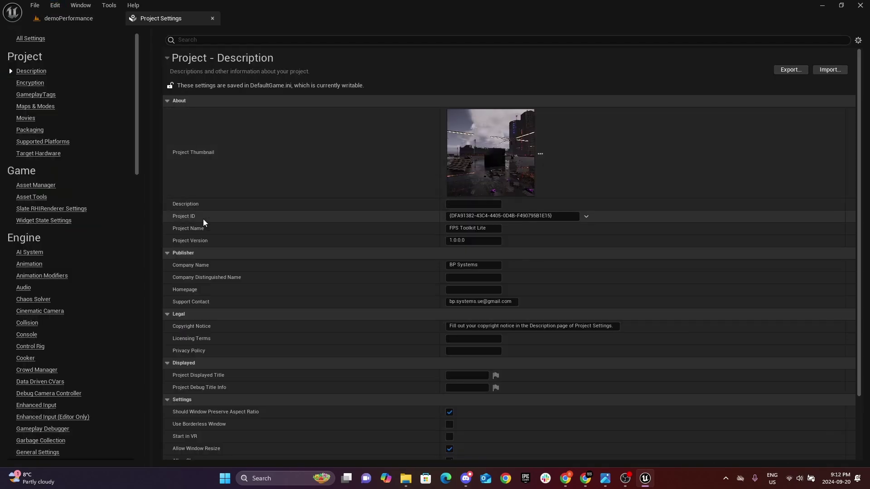
pyautogui.scroll(-10, 96, 278)
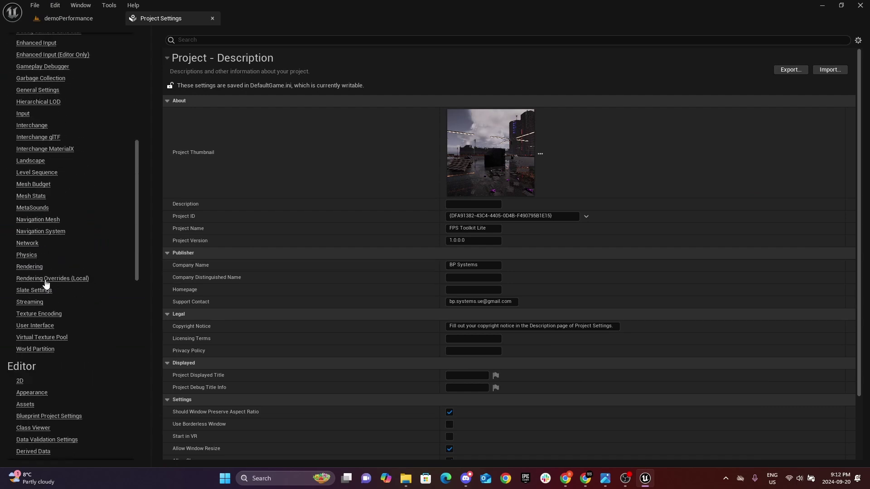
pyautogui.click(27, 255)
pyautogui.scroll(-5, 290, 243)
pyautogui.scroll(-15, 305, 241)
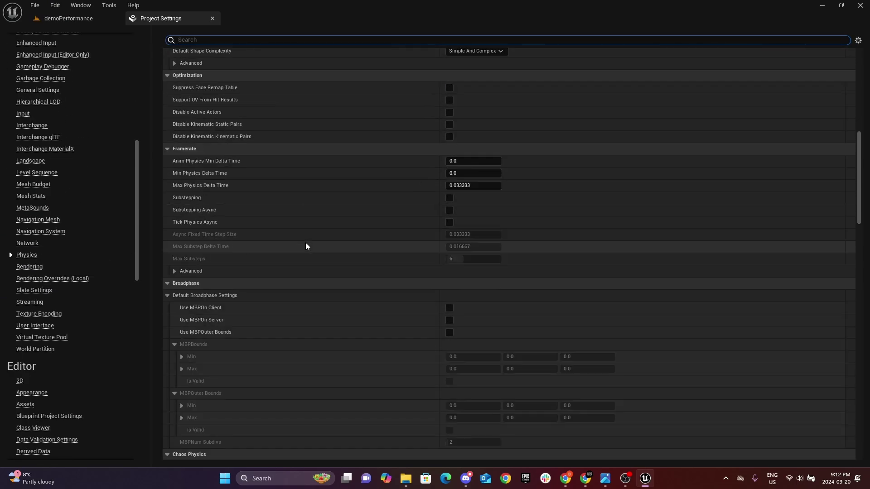
pyautogui.scroll(-3, 308, 257)
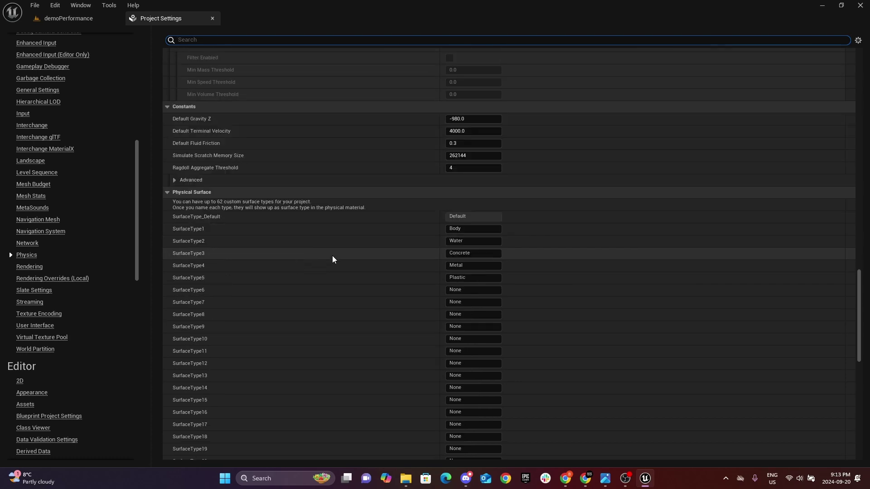
pyautogui.click(464, 291)
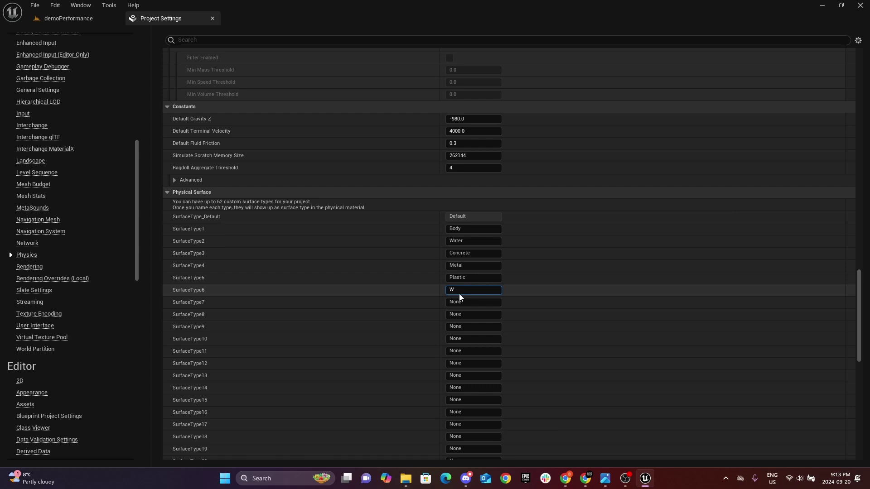
pyautogui.write('d')
pyautogui.press('Tab')
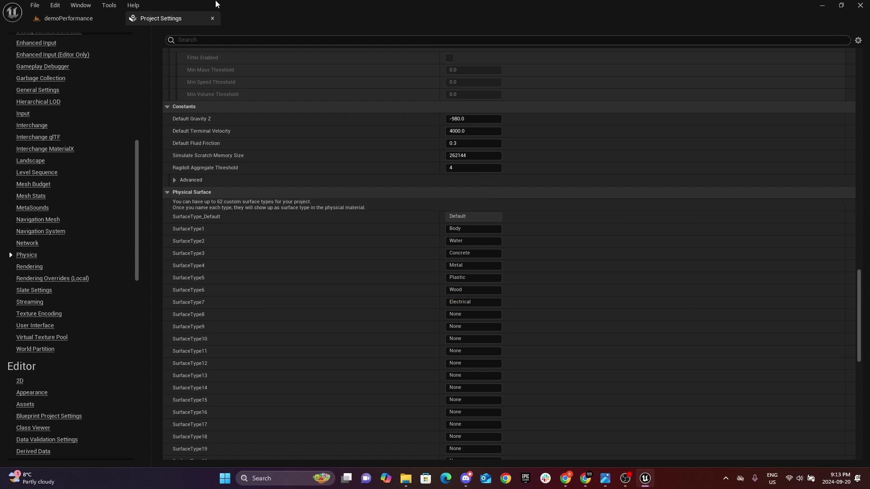
# - Return to the demoPerformance level, search the content for "projectile" and open the BP_BaseProjectile blueprint
pyautogui.click(90, 18)
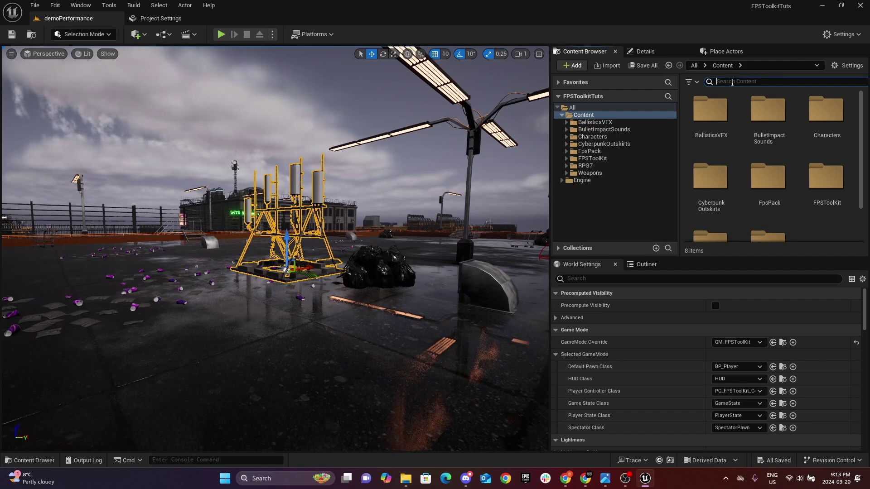
pyautogui.write('pro')
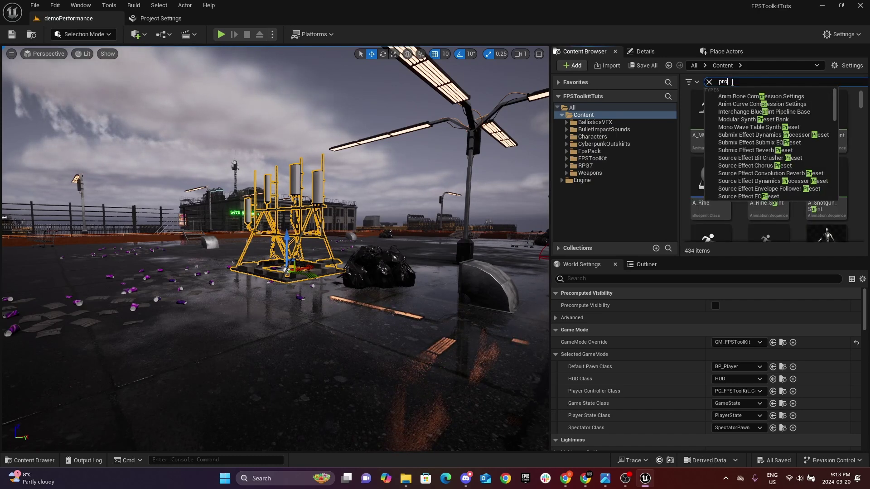
pyautogui.write('jectile')
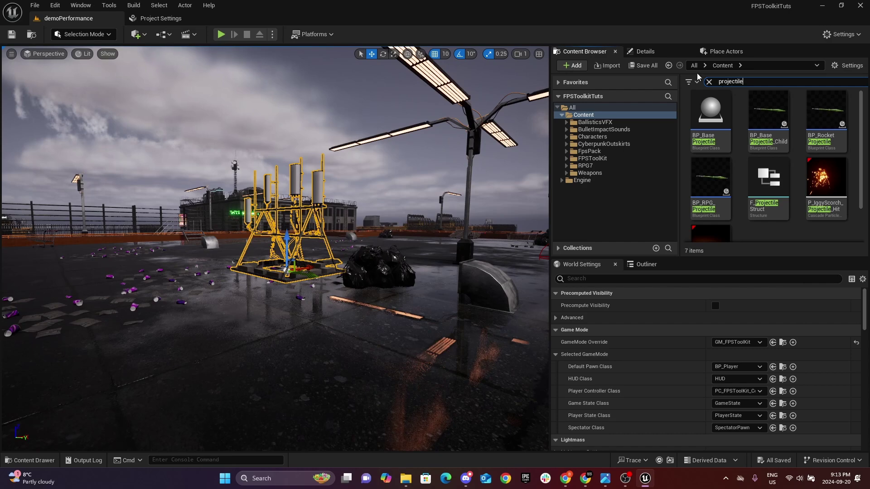
pyautogui.doubleClick(711, 113)
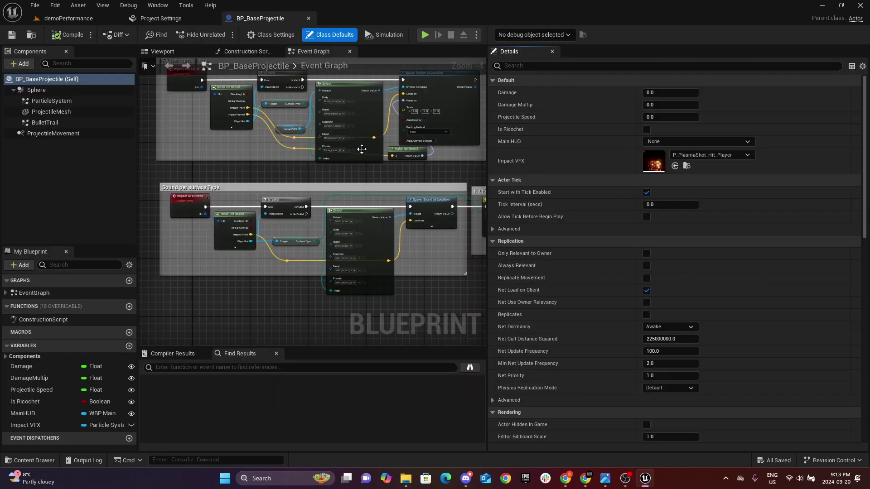
# - Review the impact VFX and SFX events in the event graph and refresh the Select node of the VFX per surface type section
pyautogui.moveTo(251, 154); pyautogui.dragTo(237, 194, button='right')
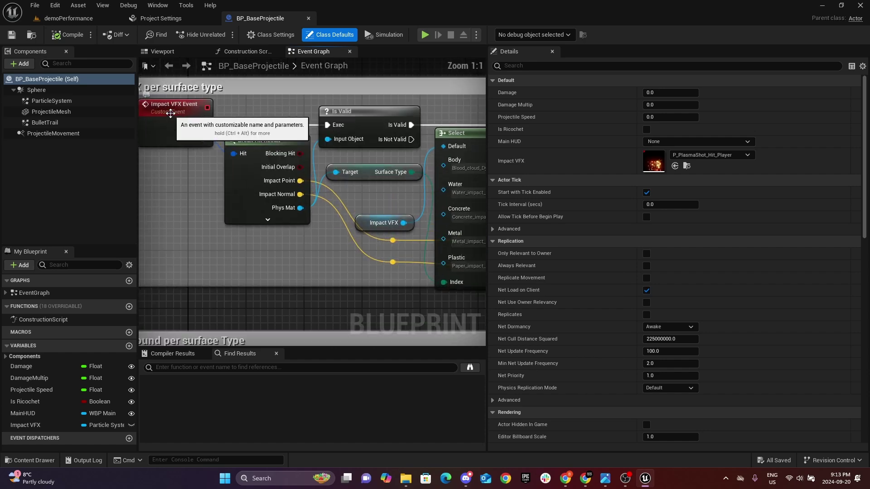
pyautogui.scroll(4, 170, 113)
pyautogui.scroll(-4, 171, 112)
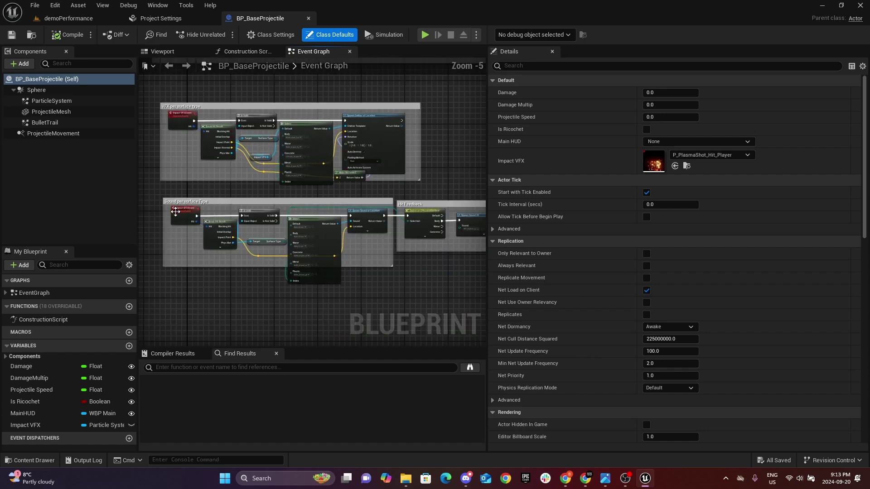
pyautogui.scroll(4, 204, 207)
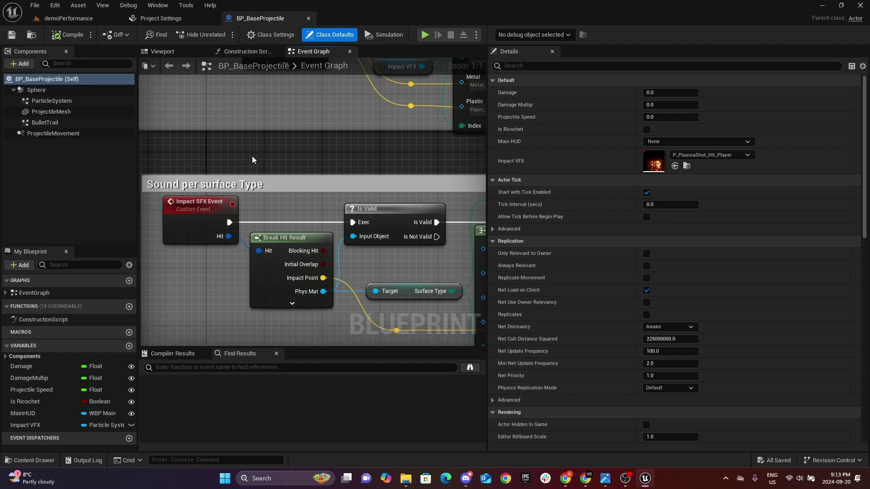
pyautogui.moveTo(205, 207); pyautogui.dragTo(190, 211, button='right')
pyautogui.scroll(-3, 220, 199)
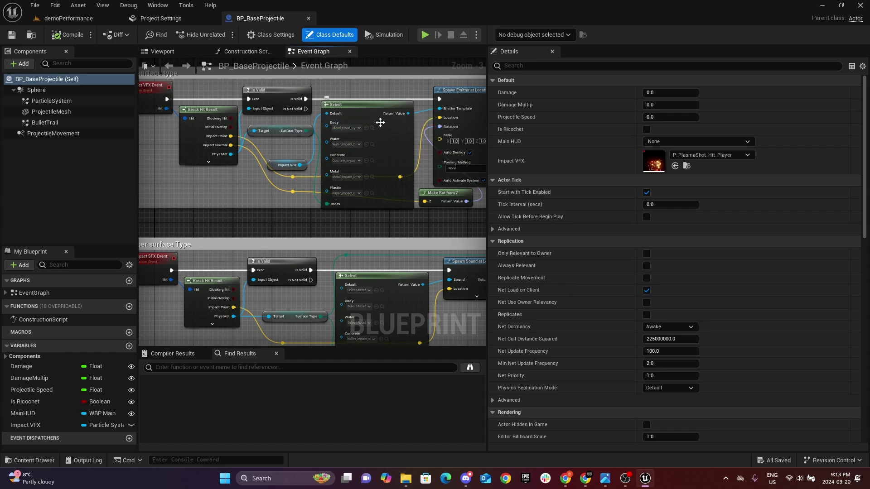
pyautogui.rightClick(389, 145)
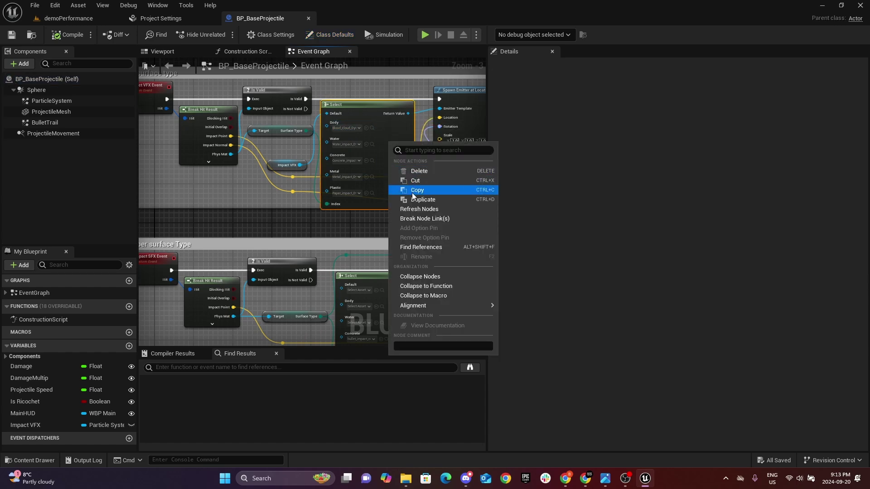
pyautogui.click(435, 208)
# - In the VFX Select node, assign Wood_impact_large to the Wood option and Electrical_Debris to the Electrical option
pyautogui.scroll(3, 342, 216)
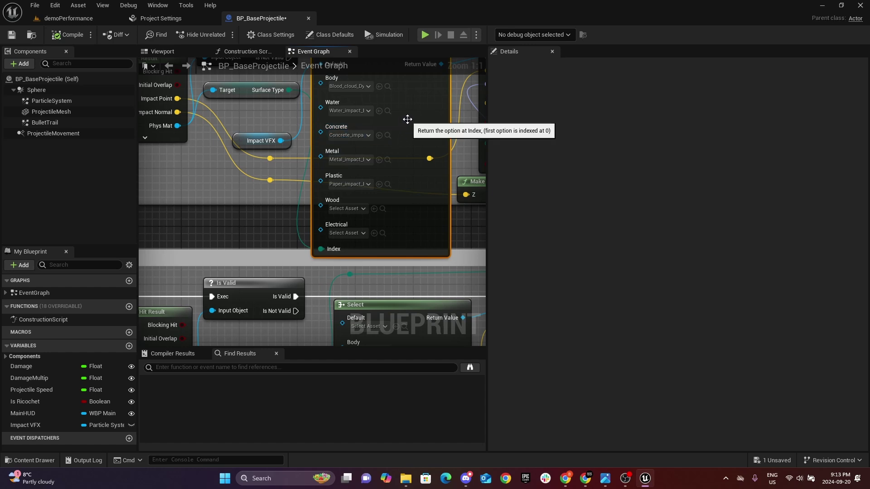
pyautogui.click(352, 209)
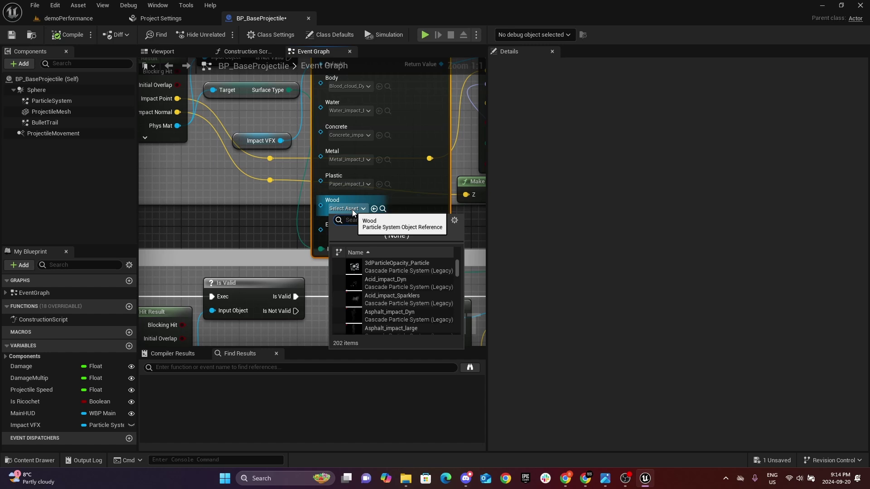
pyautogui.write('wood')
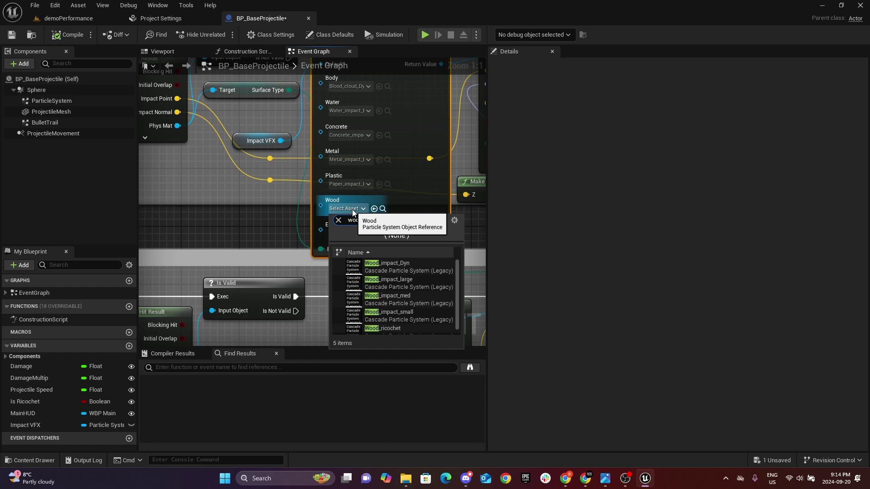
pyautogui.click(385, 285)
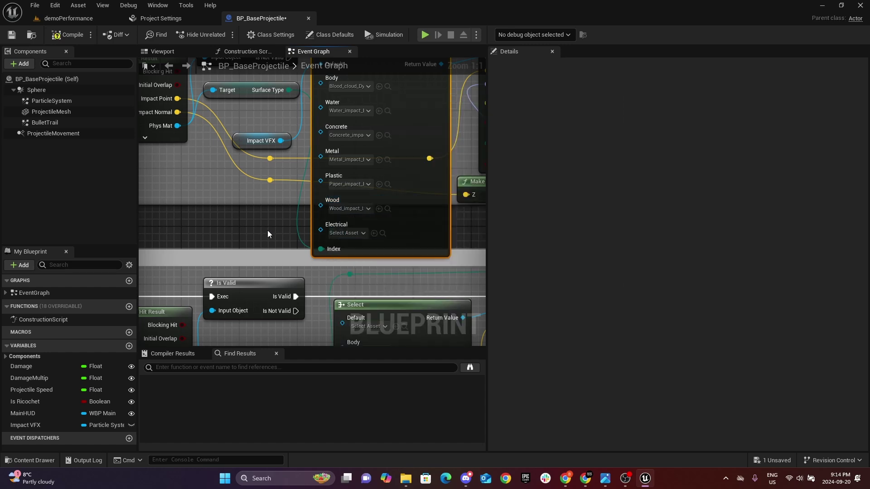
pyautogui.click(337, 232)
pyautogui.write('ele')
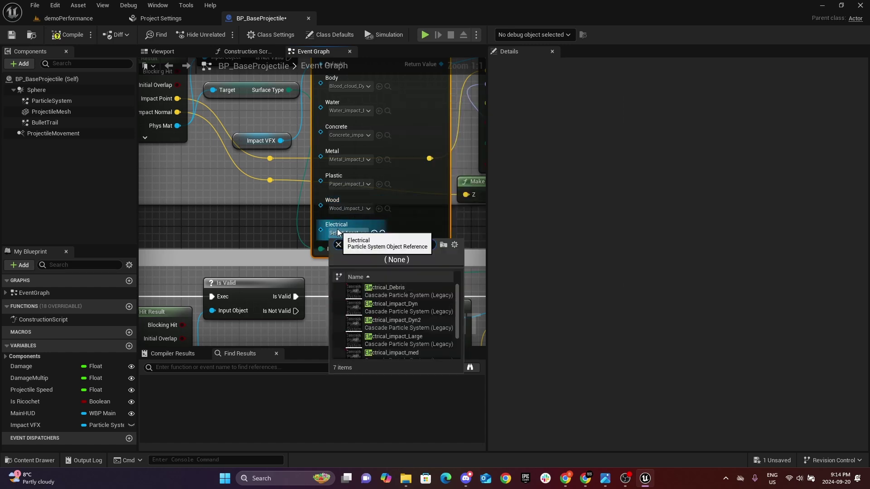
pyautogui.click(396, 288)
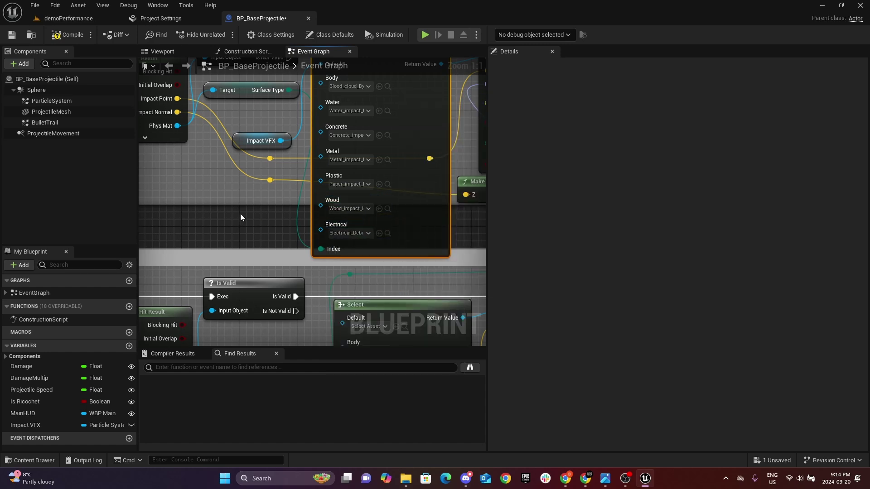
# - Refresh the Select node in the sound per surface type section so it gains the Wood and Electrical options
pyautogui.moveTo(240, 218); pyautogui.dragTo(247, 136, button='right')
pyautogui.moveTo(247, 186); pyautogui.dragTo(244, 125, button='right')
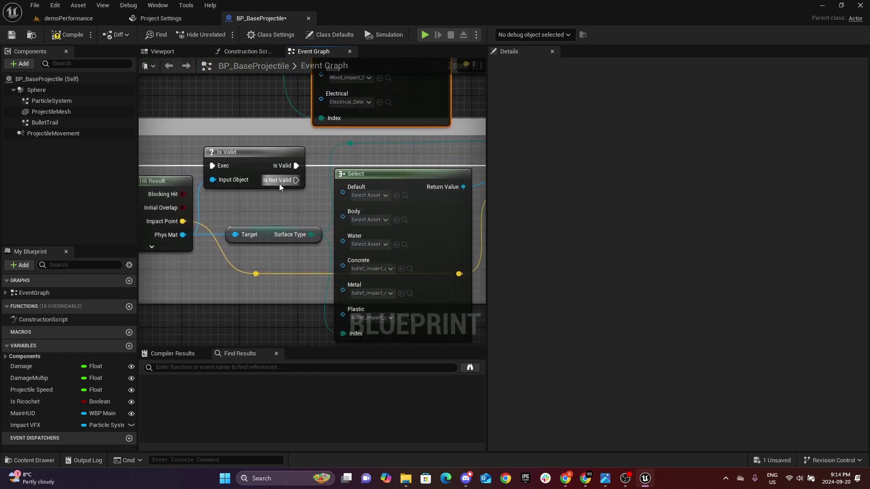
pyautogui.moveTo(329, 205); pyautogui.dragTo(310, 116, button='right')
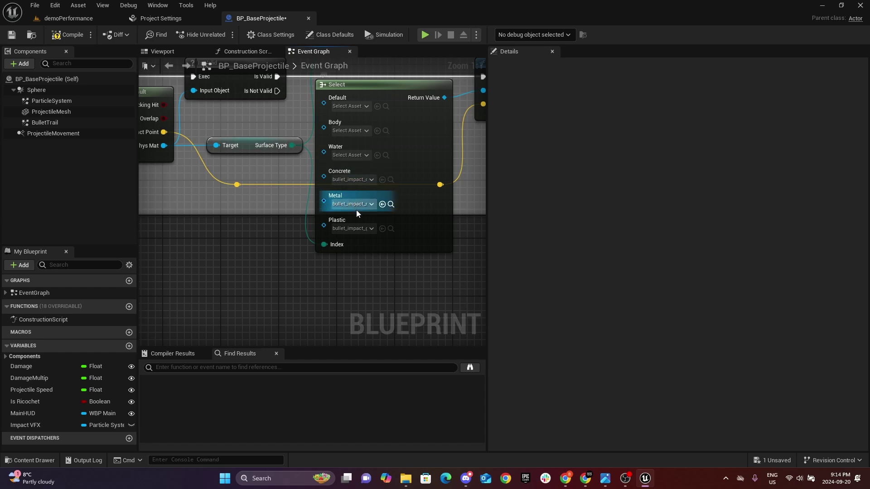
pyautogui.rightClick(401, 208)
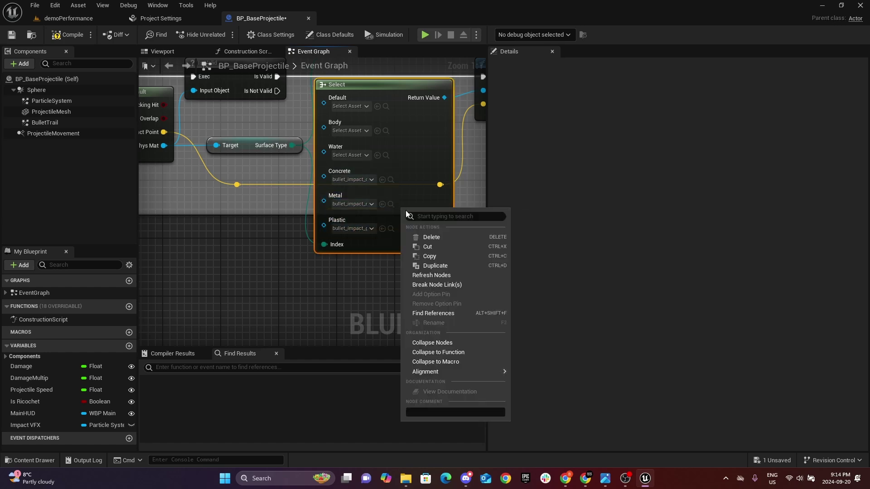
pyautogui.click(419, 274)
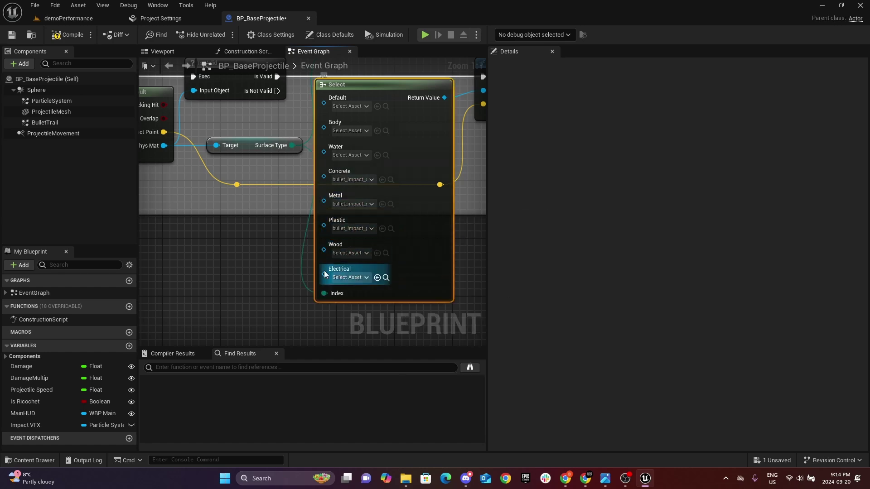
# - In the sound Select node, assign bullet_impact_wood_heavy_08_Cue to the Wood option
pyautogui.moveTo(233, 263); pyautogui.dragTo(216, 215, button='right')
pyautogui.click(329, 206)
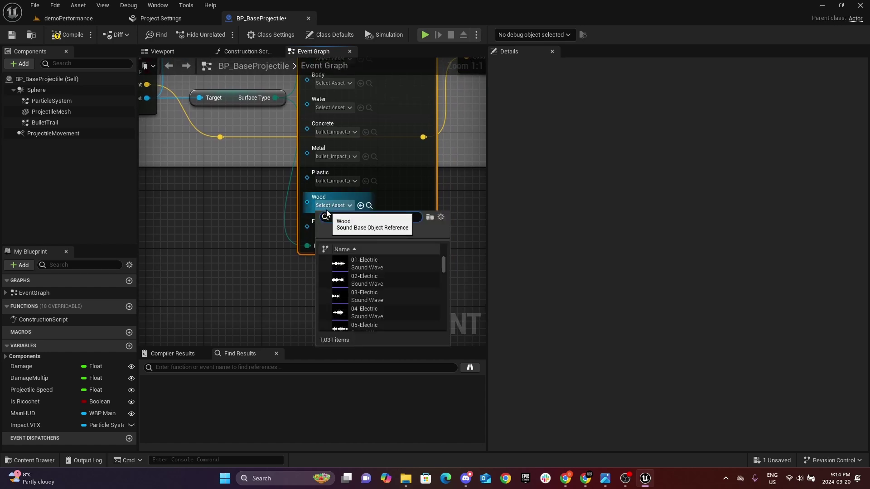
pyautogui.write('wood')
pyautogui.scroll(-3, 396, 285)
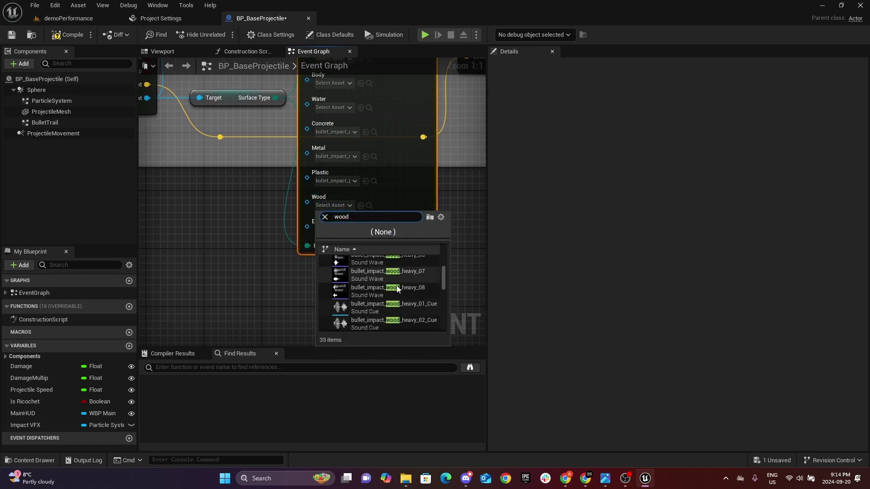
pyautogui.scroll(-3, 407, 309)
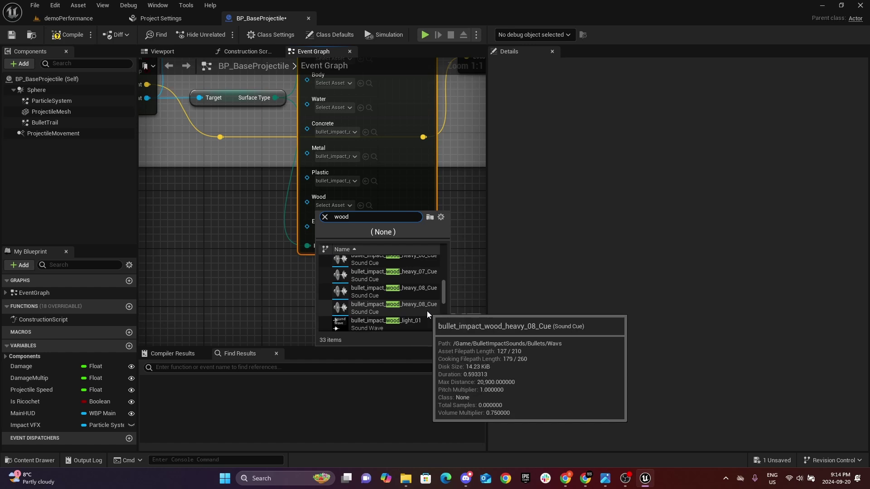
pyautogui.click(427, 311)
# - In the sound Select node, assign 07-Electric_Cue to the Electrical option
pyautogui.click(347, 229)
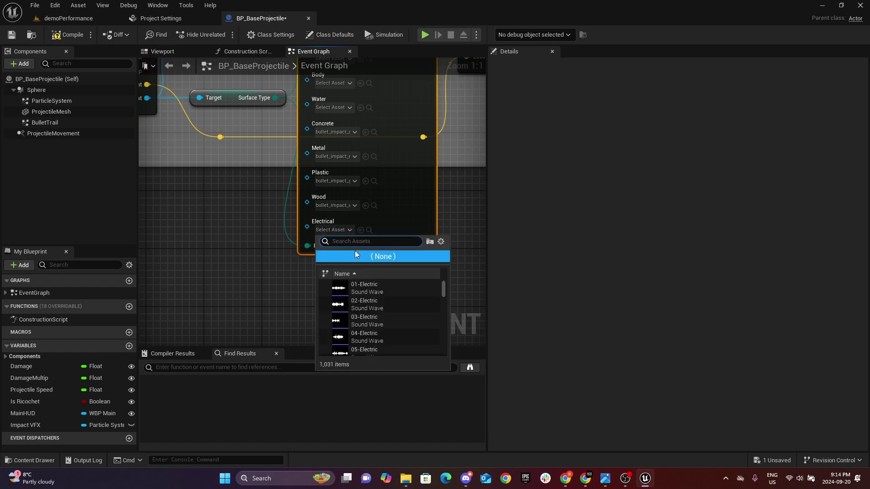
pyautogui.write('ele')
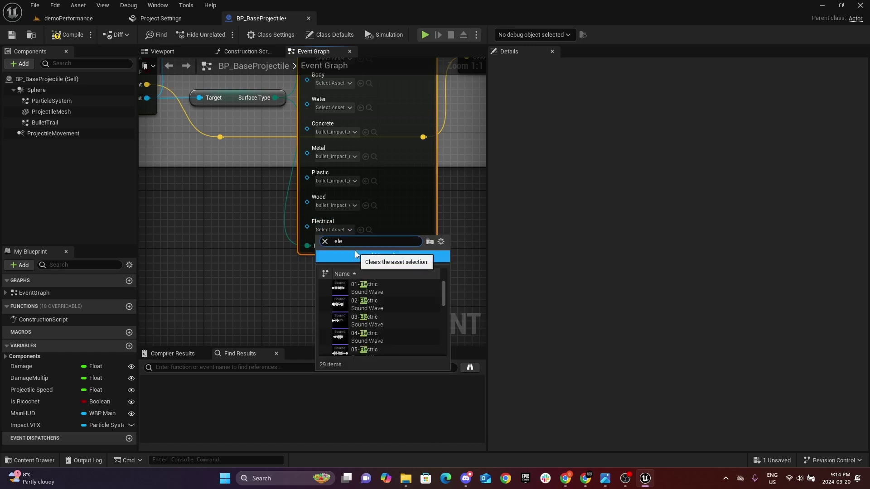
pyautogui.scroll(-3, 394, 311)
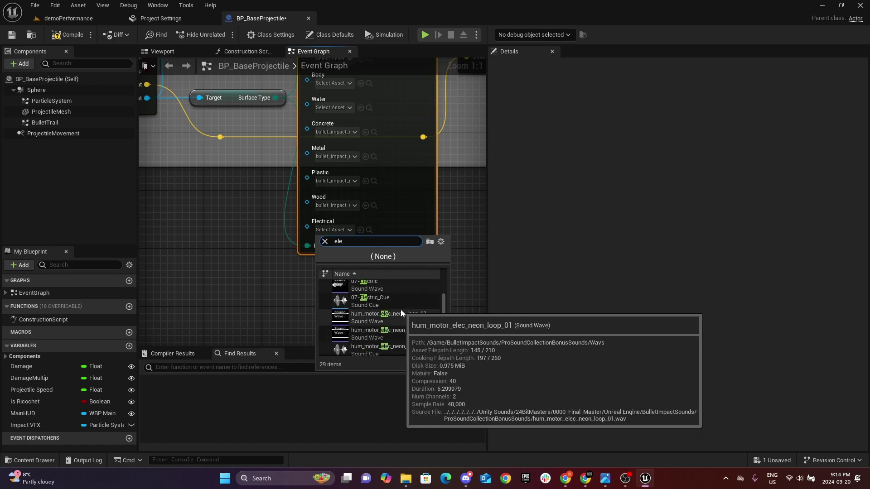
pyautogui.click(399, 303)
# - Compile and save the BP_BaseProjectile blueprint
pyautogui.scroll(-5, 236, 190)
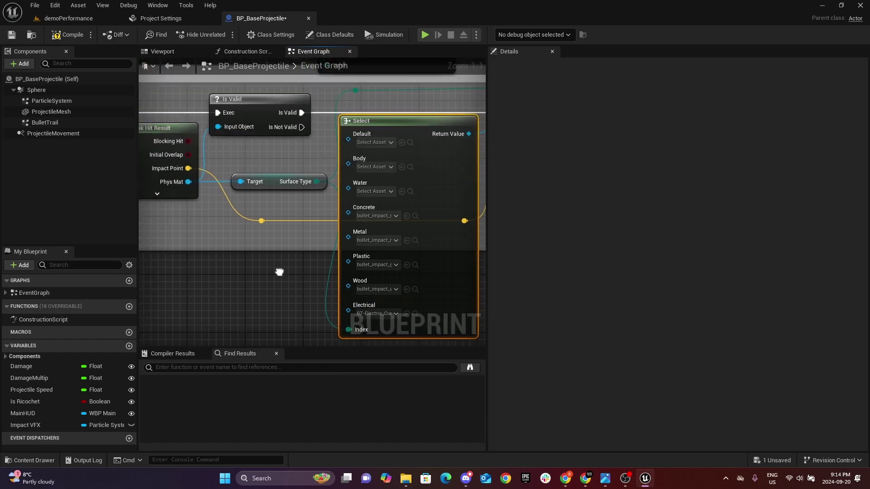
pyautogui.click(68, 34)
pyautogui.click(12, 35)
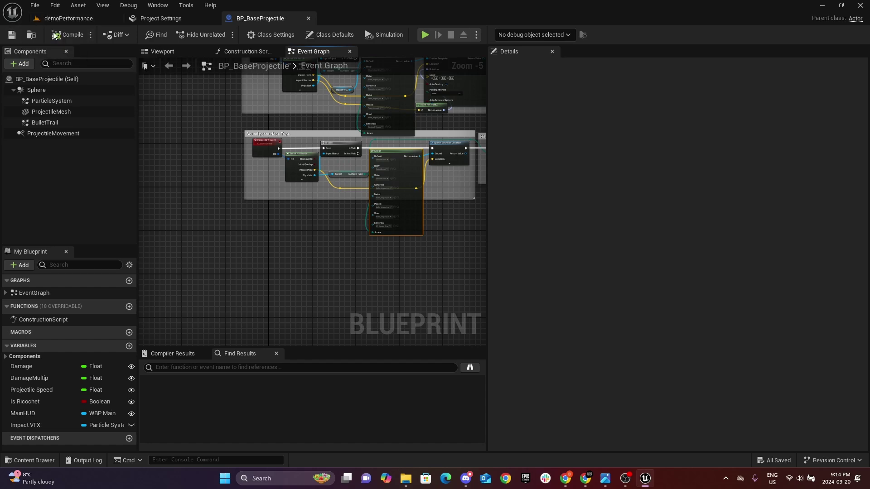
# - In the demoPerformance level, select the wooden pallet and browse the content to FPSToolKit/SystemContent/PhysicalMaterials
pyautogui.click(94, 18)
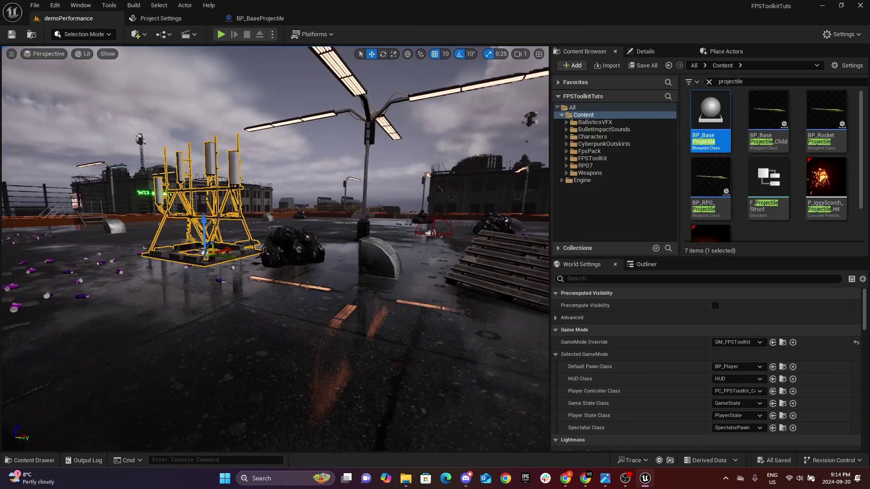
pyautogui.moveTo(398, 190); pyautogui.dragTo(468, 198, button='right')
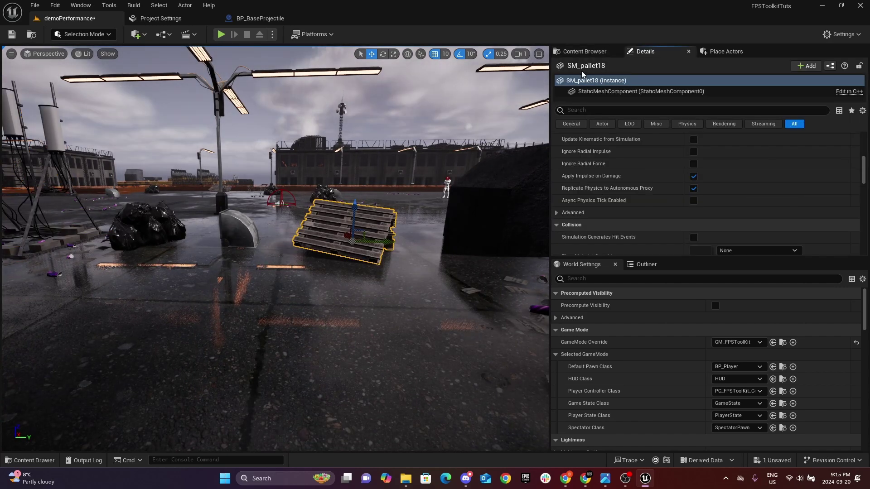
pyautogui.click(583, 51)
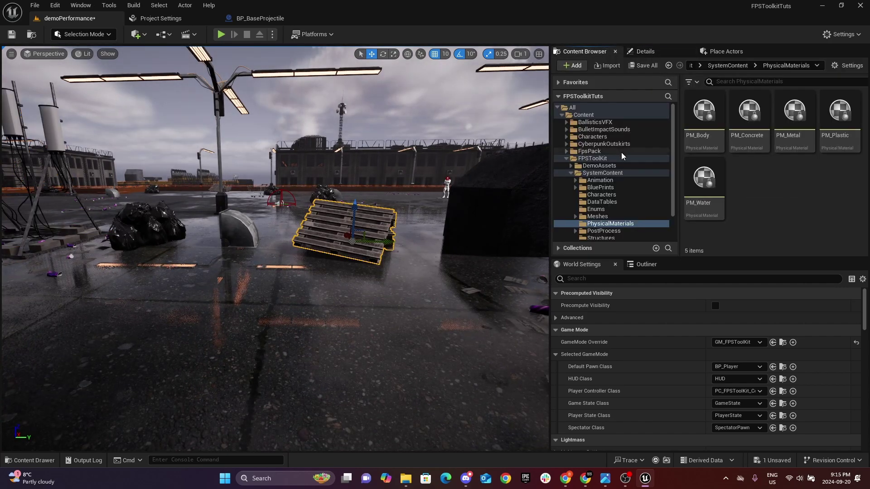
pyautogui.scroll(-2, 621, 155)
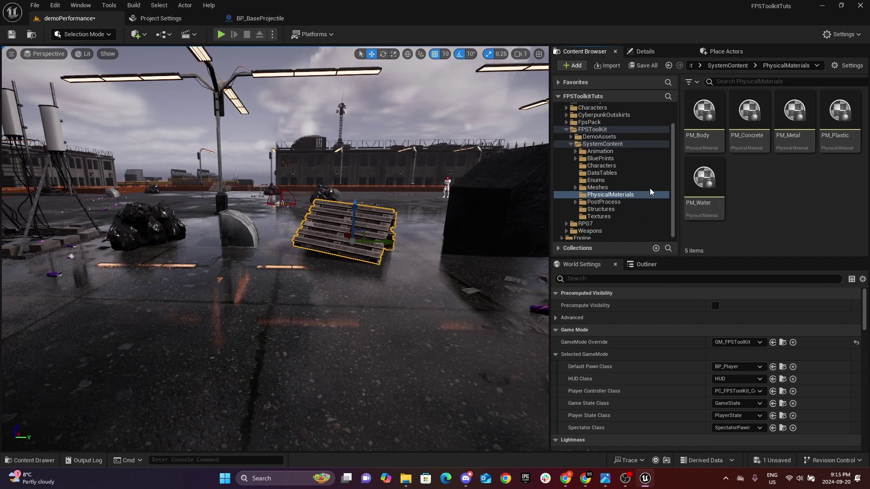
# - Duplicate the PM_Water physical material and name the copy PM_Wood
pyautogui.rightClick(708, 201)
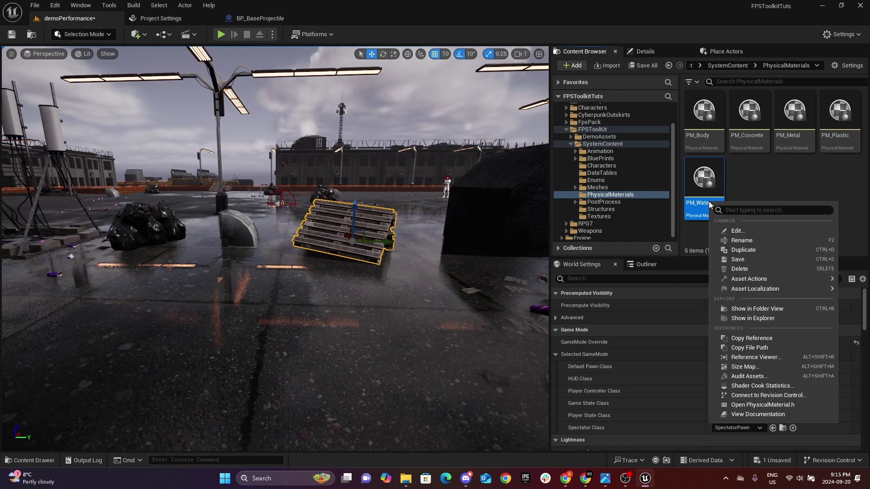
pyautogui.click(752, 251)
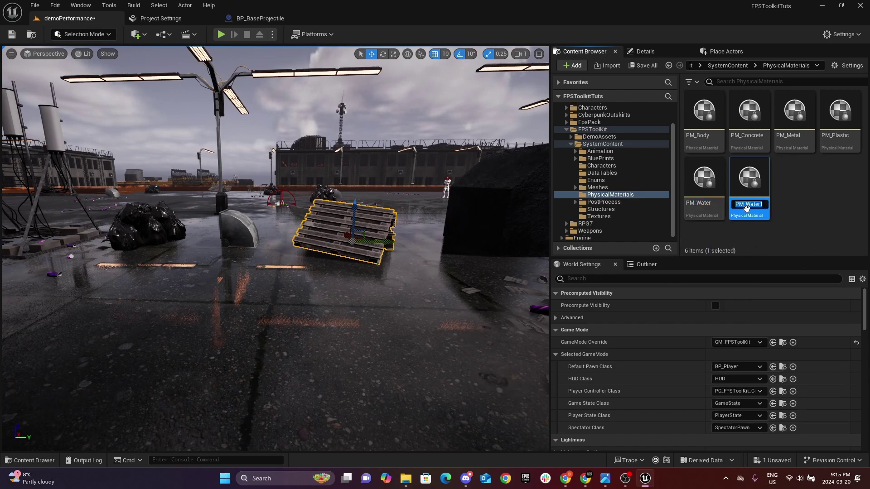
pyautogui.moveTo(750, 206); pyautogui.dragTo(775, 206)
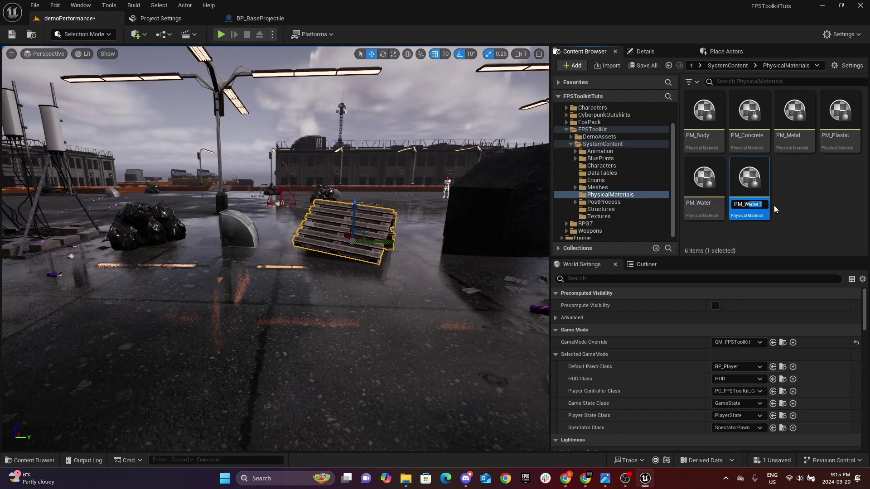
pyautogui.write('ood')
pyautogui.press('Return')
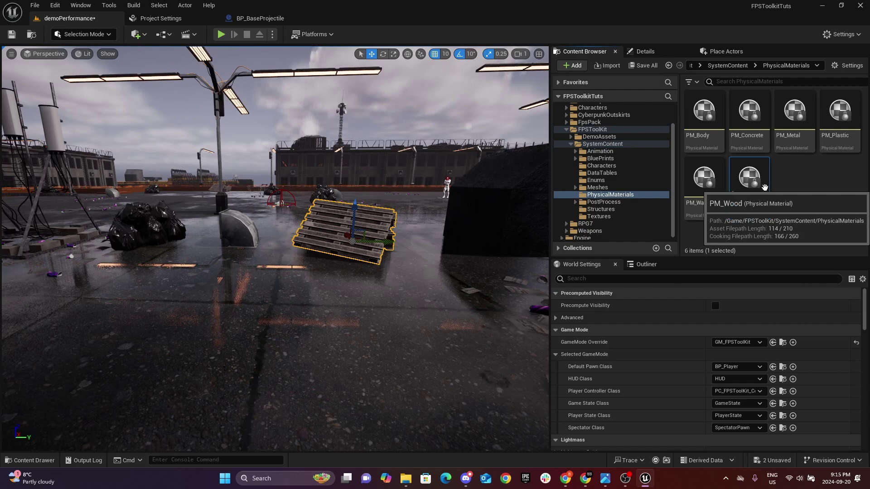
# - Duplicate the PM_Wood physical material and name the copy PM_Electrical
pyautogui.rightClick(750, 190)
pyautogui.click(770, 235)
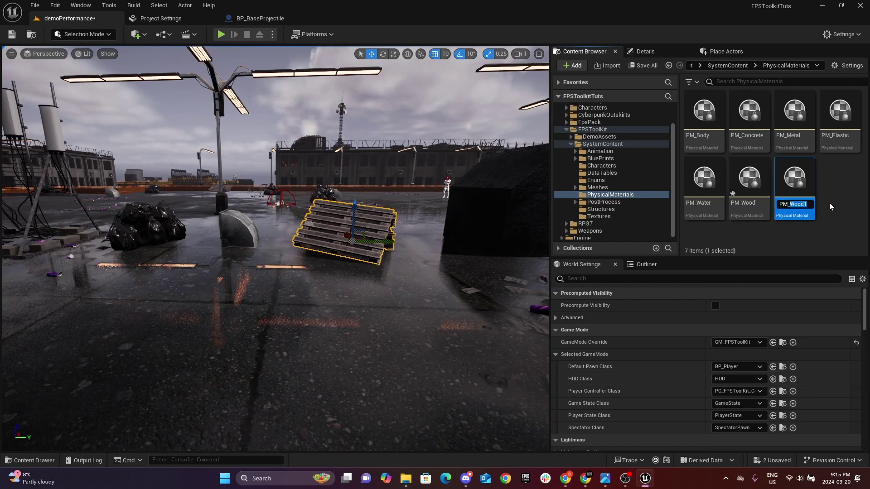
pyautogui.write('PM_Electrical')
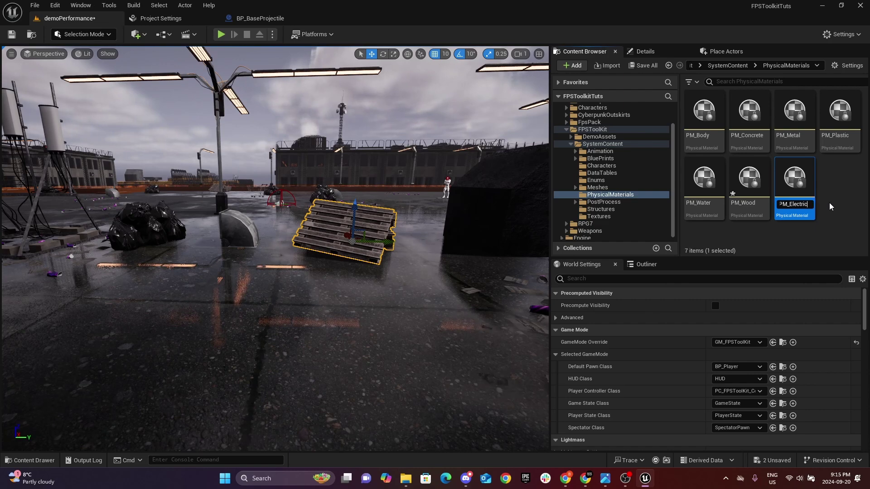
pyautogui.press('Return')
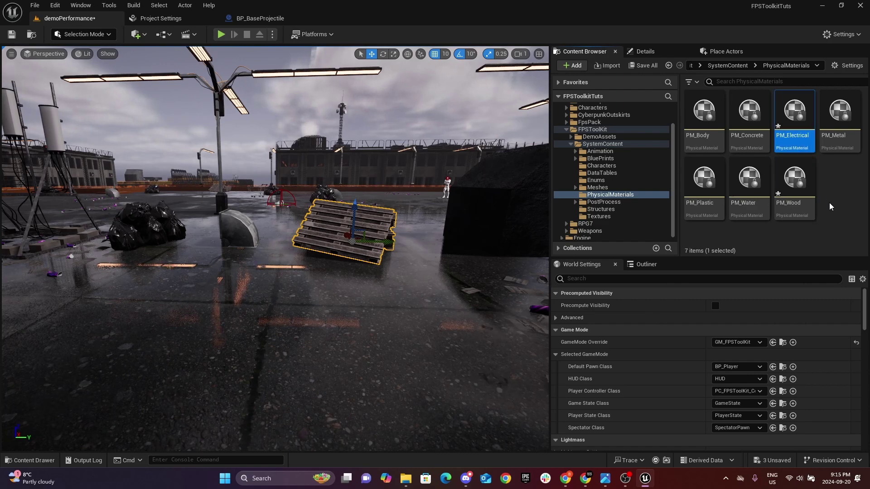
# - Open PM_Electrical and set its Surface Type to Electrical
pyautogui.doubleClick(793, 131)
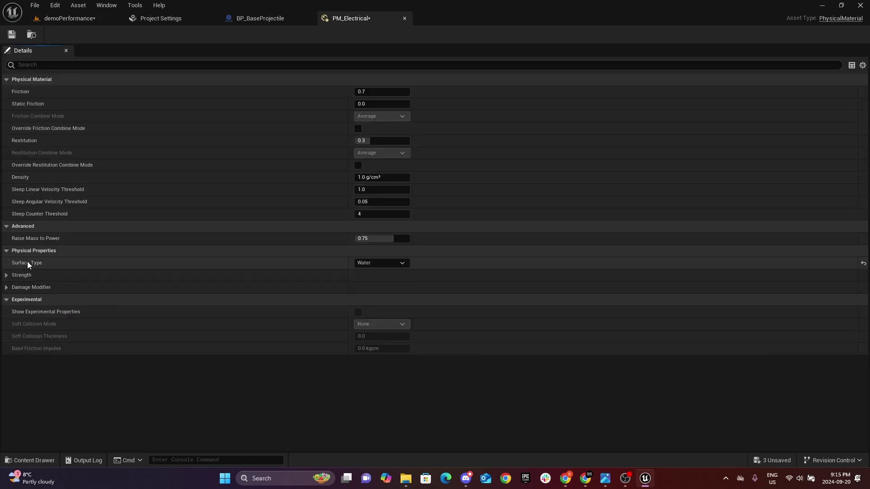
pyautogui.click(383, 263)
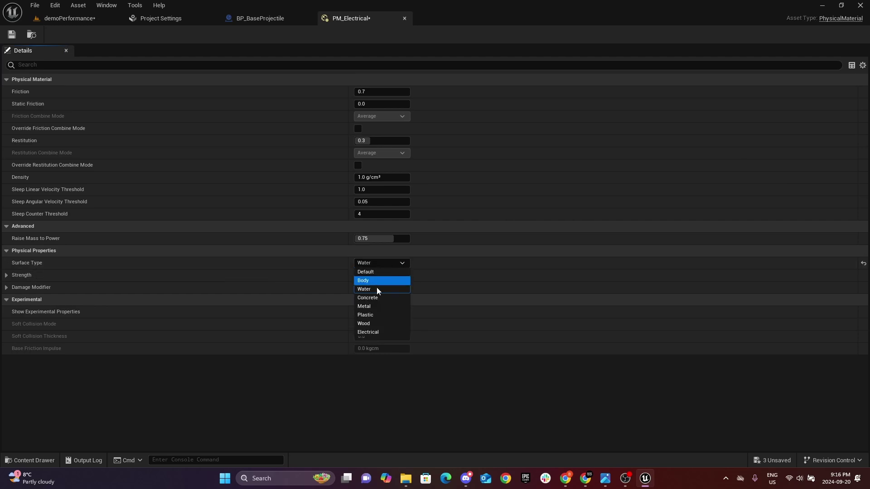
pyautogui.click(373, 332)
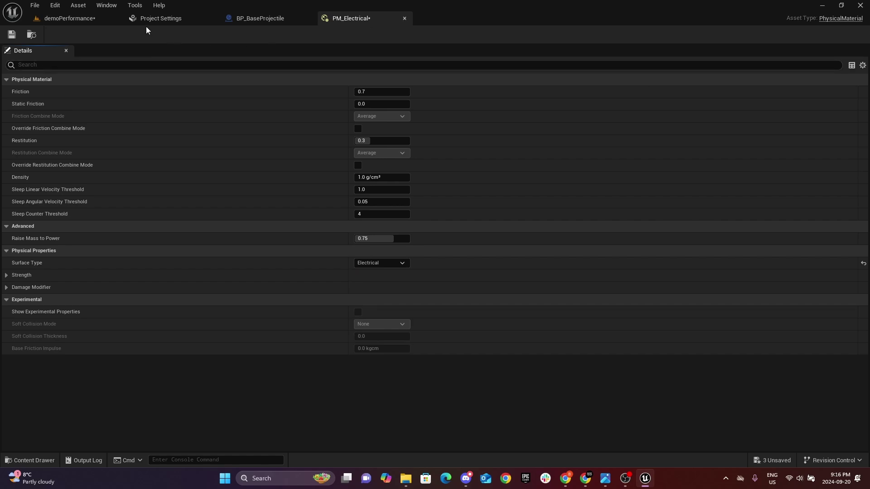
# - Go back to the level's content, open PM_Wood and set its Surface Type to Wood
pyautogui.click(102, 18)
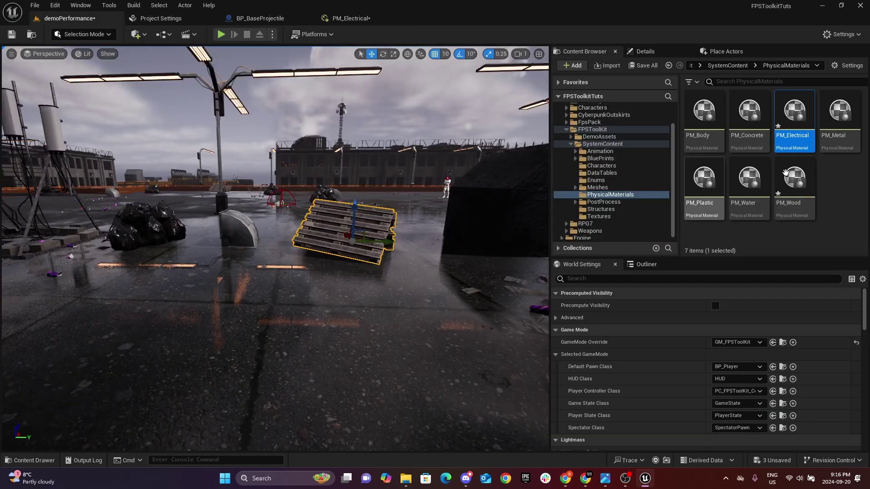
pyautogui.doubleClick(801, 188)
pyautogui.click(389, 263)
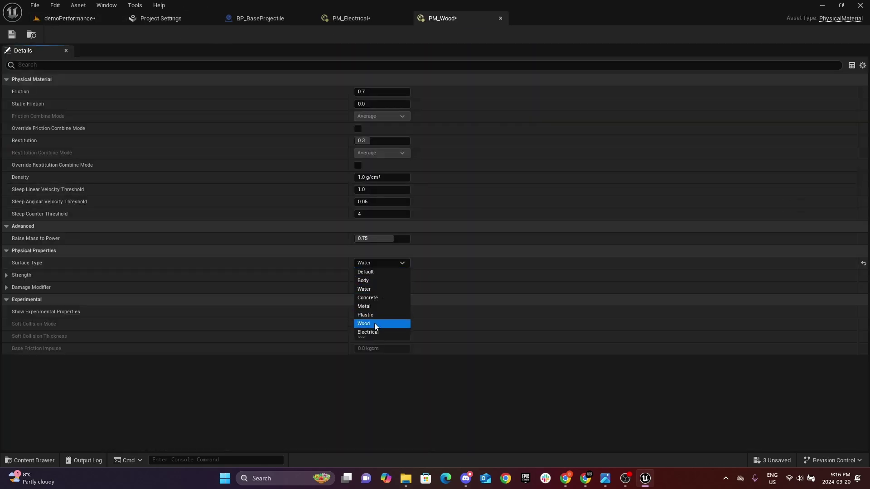
pyautogui.click(374, 323)
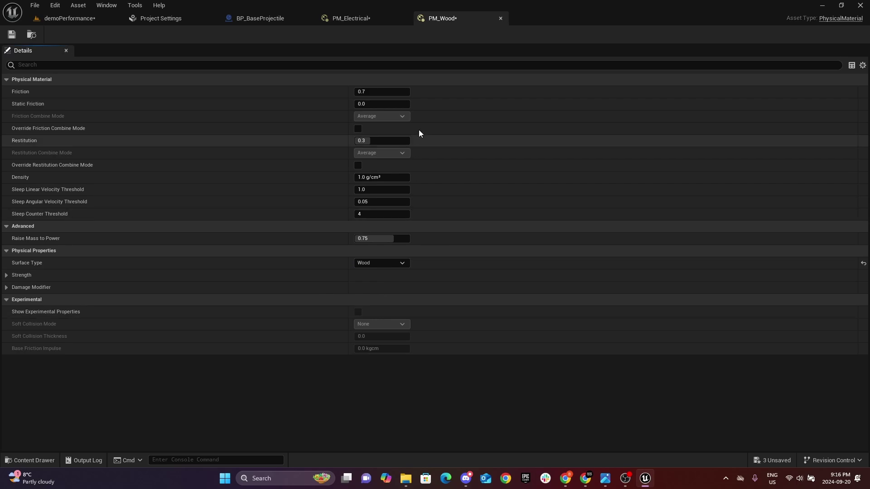
# - Return to the demoPerformance level and assign PM_Wood as the Phys Material Override of the selected wooden pallet
pyautogui.click(81, 18)
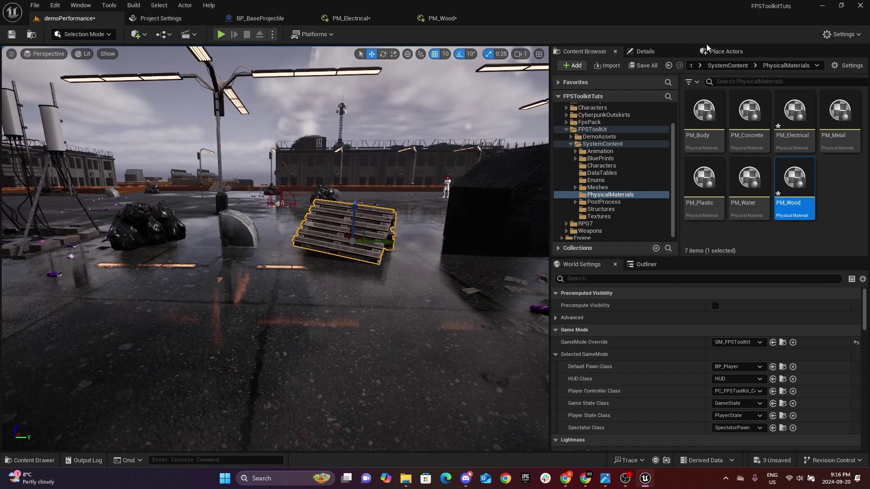
pyautogui.click(670, 51)
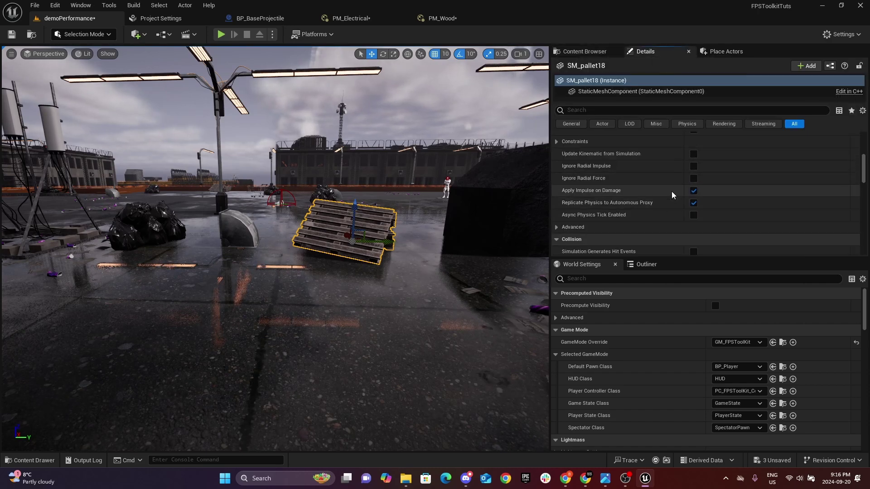
pyautogui.scroll(-5, 672, 191)
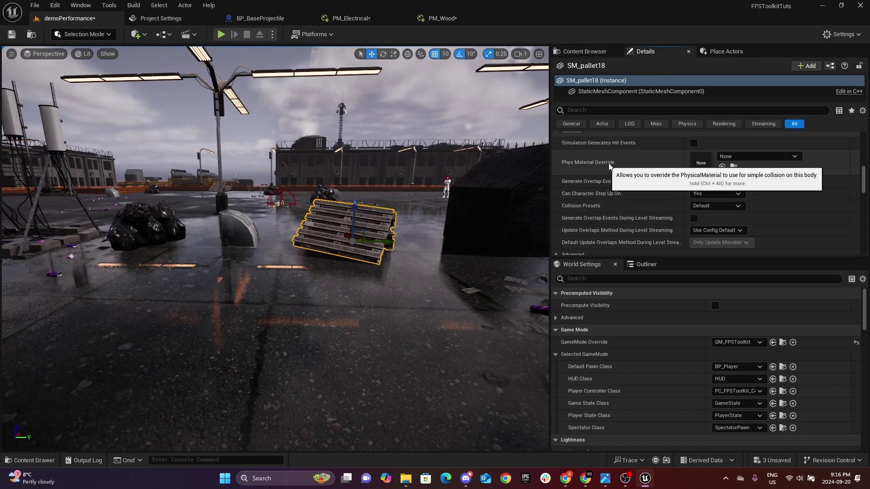
pyautogui.click(723, 168)
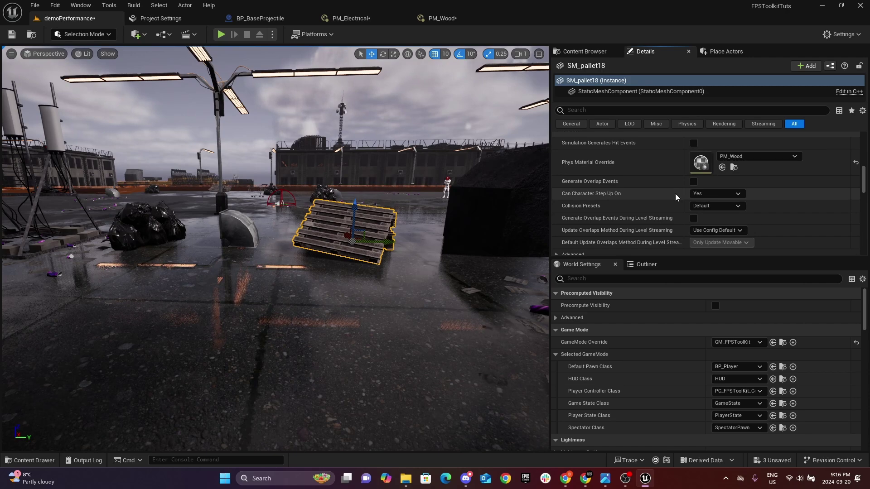
pyautogui.scroll(3, 675, 194)
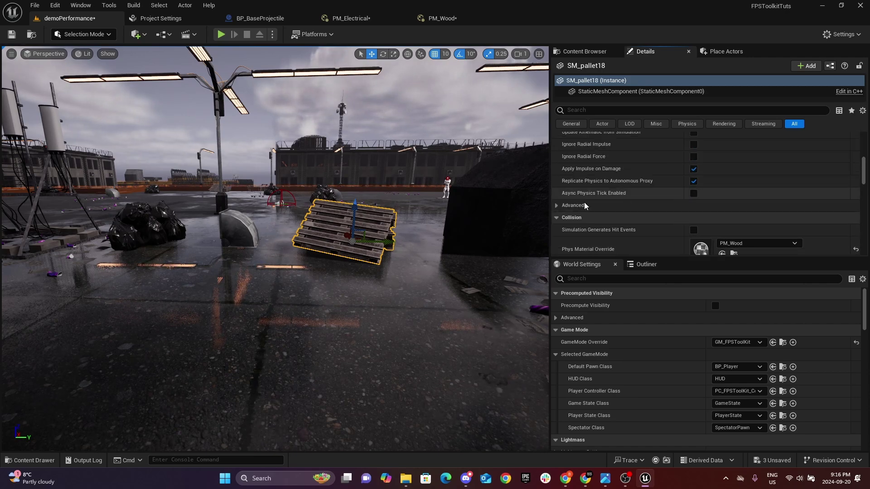
pyautogui.scroll(3, 643, 185)
pyautogui.scroll(5, 652, 184)
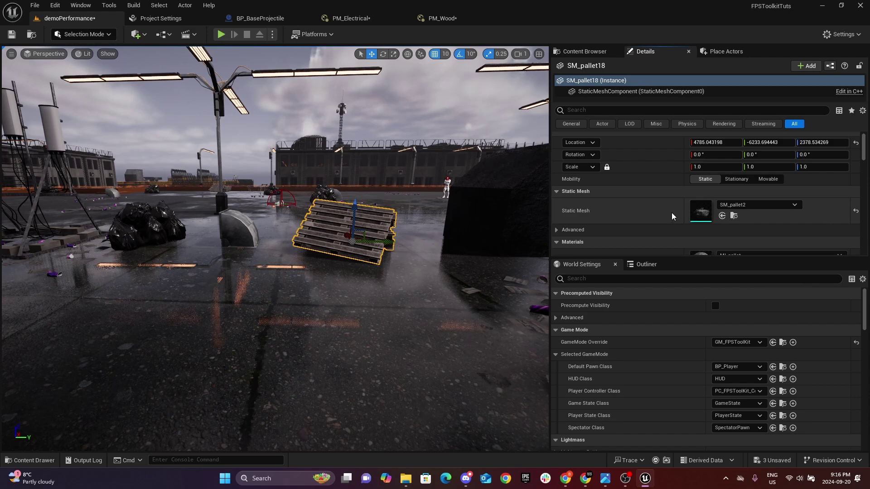
# - Select the antenna structure beside the trash bags and set its Phys Material Override to PM_Electrical
pyautogui.scroll(-2, 672, 213)
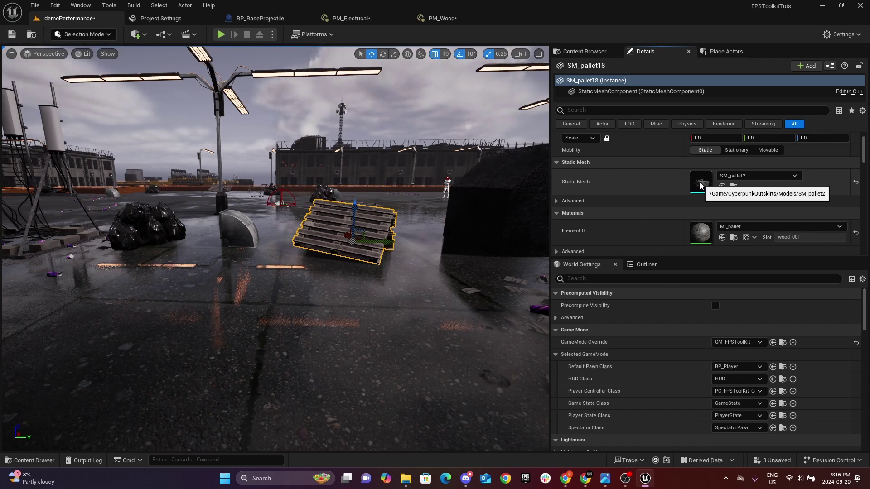
pyautogui.scroll(-4, 687, 198)
pyautogui.scroll(-3, 684, 198)
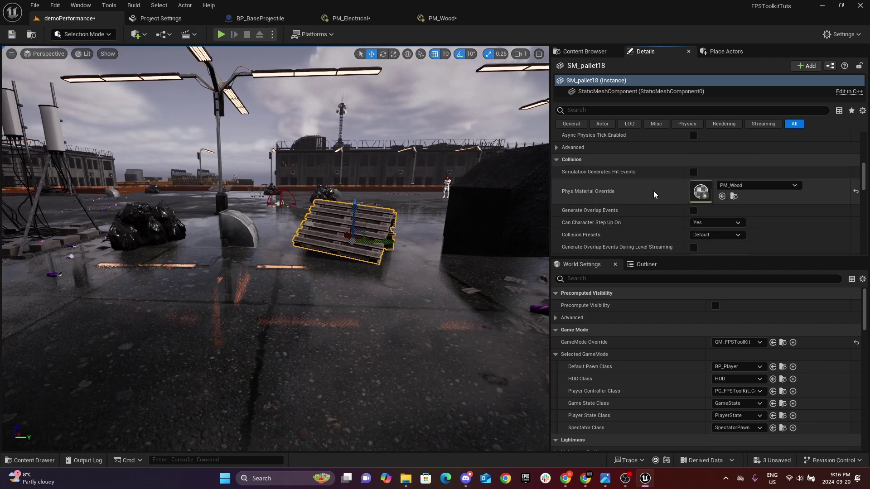
pyautogui.click(30, 212)
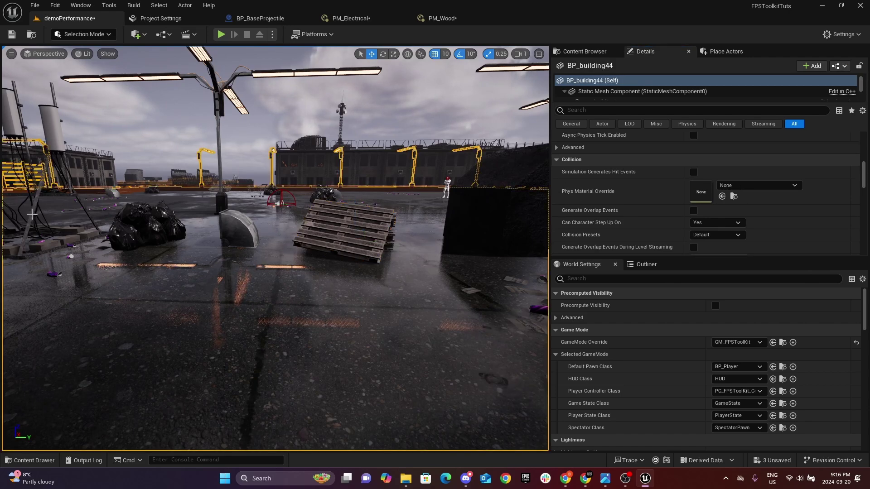
pyautogui.click(32, 214)
pyautogui.scroll(-3, 703, 191)
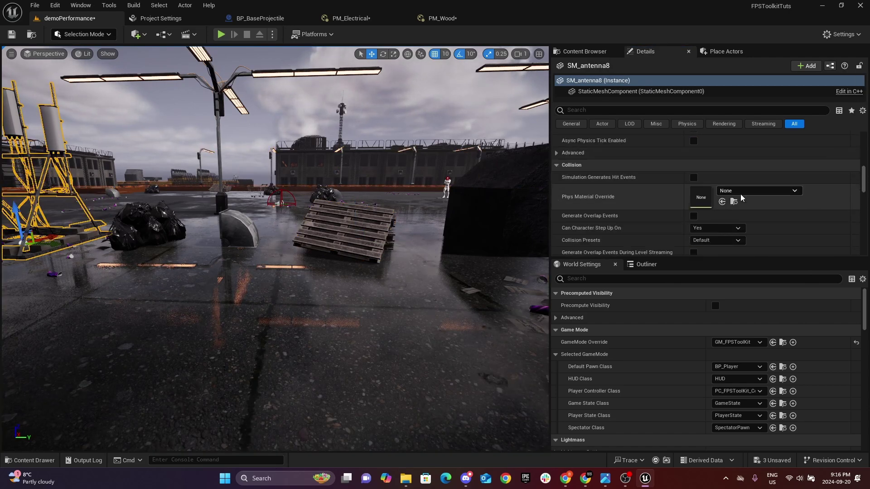
pyautogui.click(742, 191)
pyautogui.write('ele')
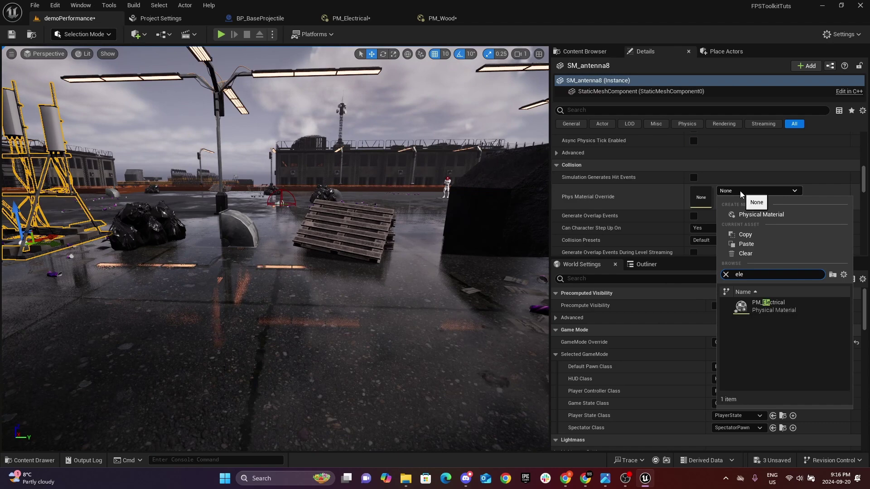
pyautogui.click(768, 311)
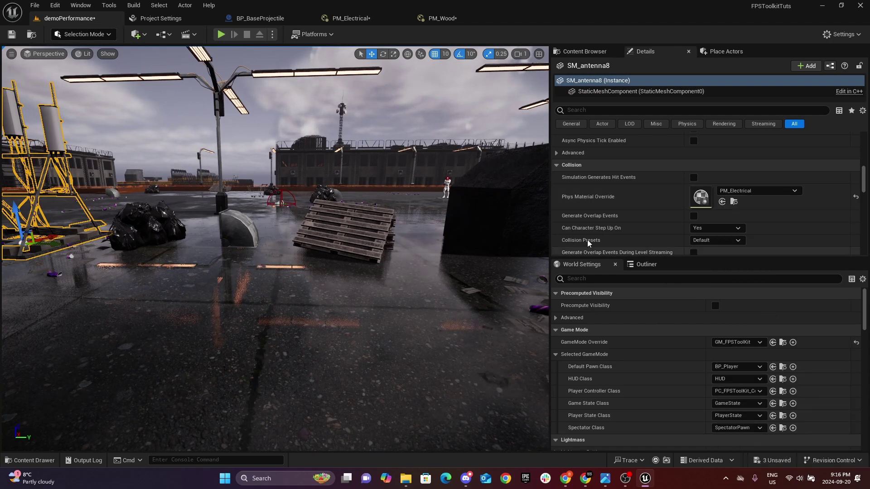
# - Play the level in the editor and shoot the wooden pallet to test the Wood impact effect
pyautogui.moveTo(276, 169); pyautogui.dragTo(266, 187, button='right')
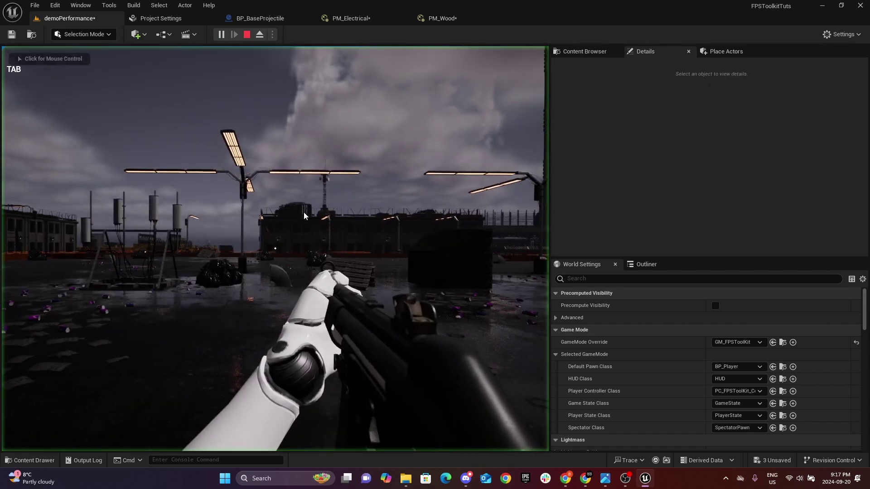
pyautogui.click(304, 213)
pyautogui.press('w')
pyautogui.click(276, 248)
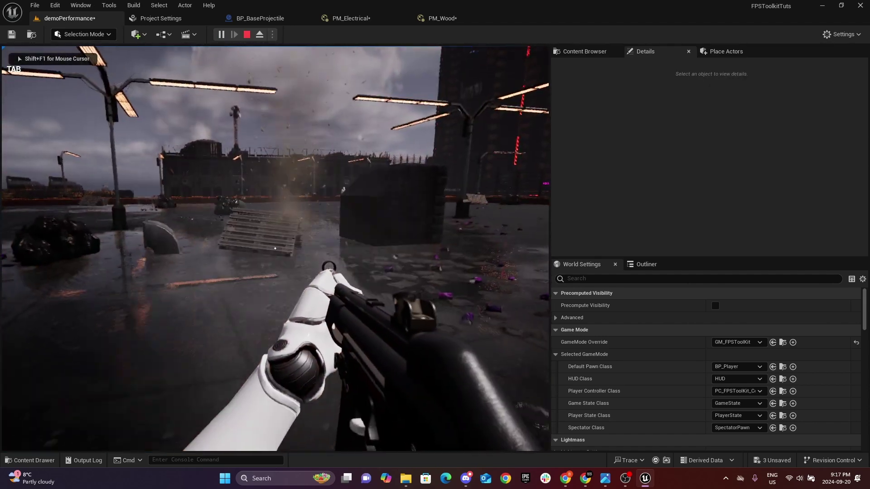
pyautogui.press('w')
pyautogui.click(275, 249)
# - Move over to the antenna structure and fire at it to test the Electrical impact effect
pyautogui.press('a')
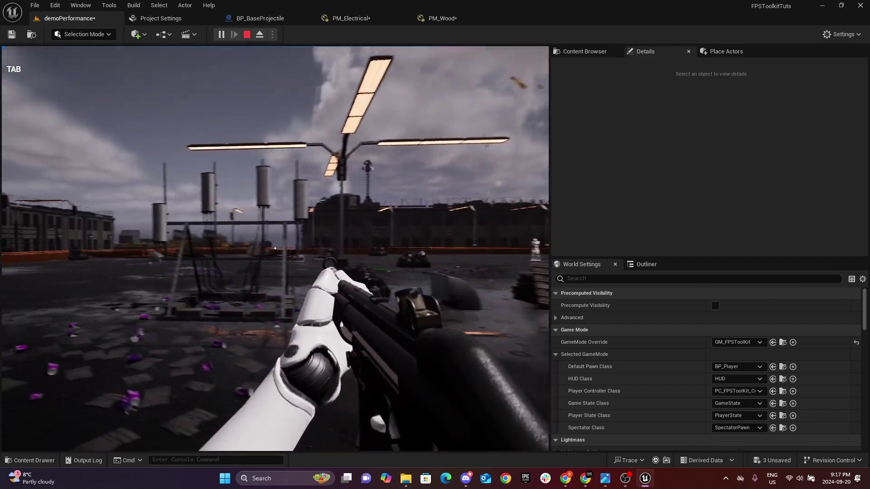
pyautogui.moveTo(275, 248); pyautogui.dragTo(275, 248)
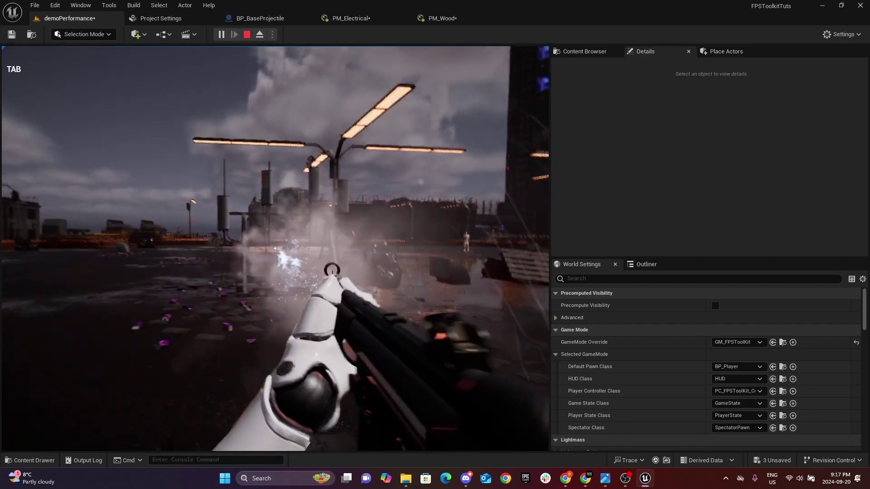
pyautogui.press('d')
pyautogui.click(275, 248)
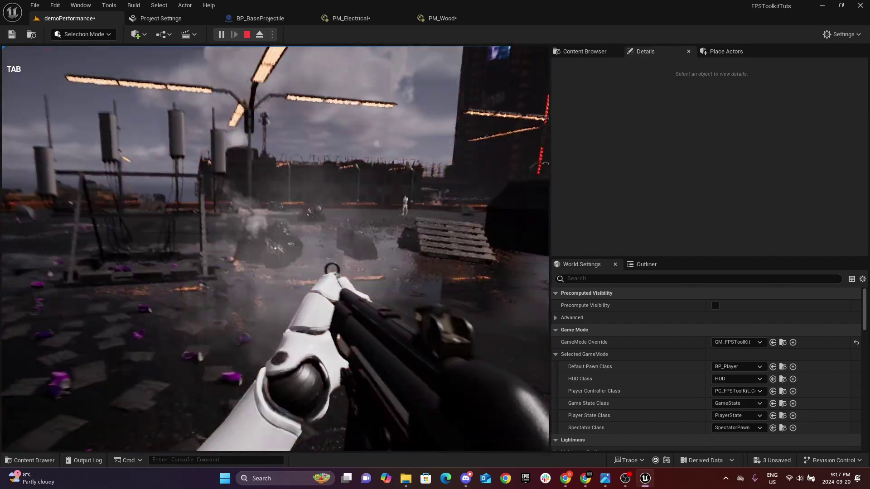
# - Fire at the curved piece near the pallet and at other nearby objects, reloading in between, to compare impact effects
pyautogui.press('w')
pyautogui.click(275, 248)
pyautogui.press('w')
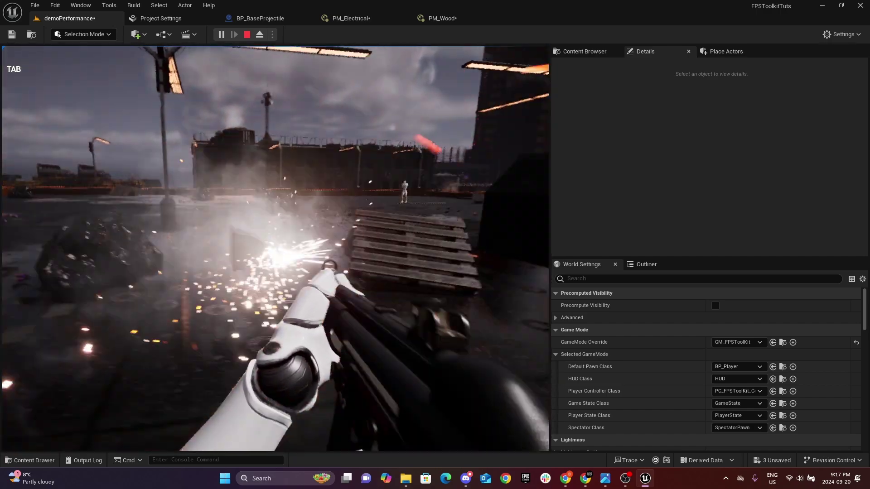
pyautogui.press('r')
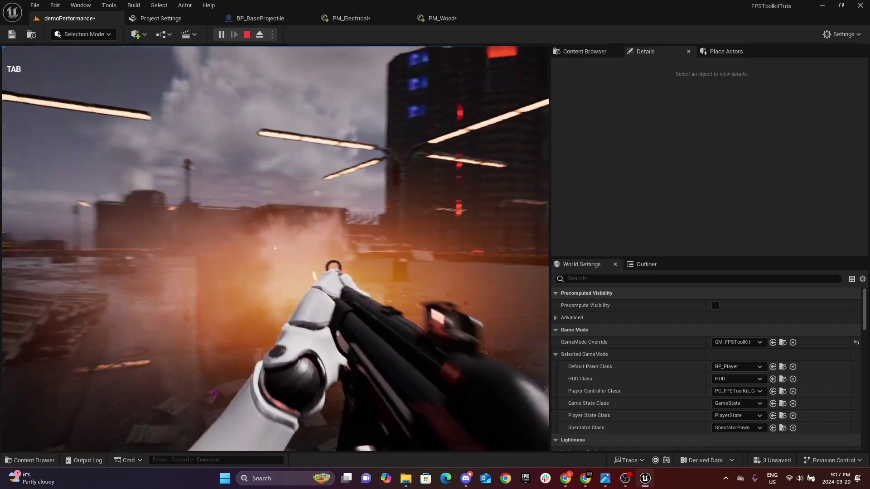
pyautogui.moveTo(275, 249); pyautogui.dragTo(275, 249)
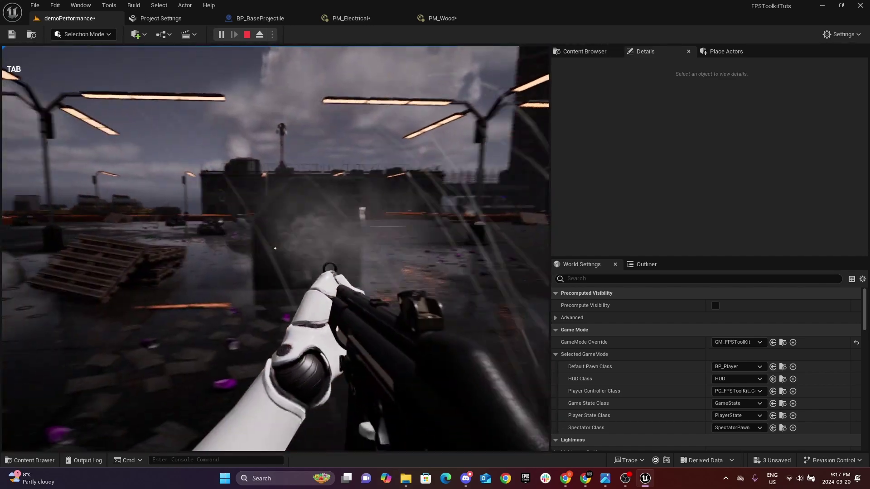
pyautogui.click(275, 249)
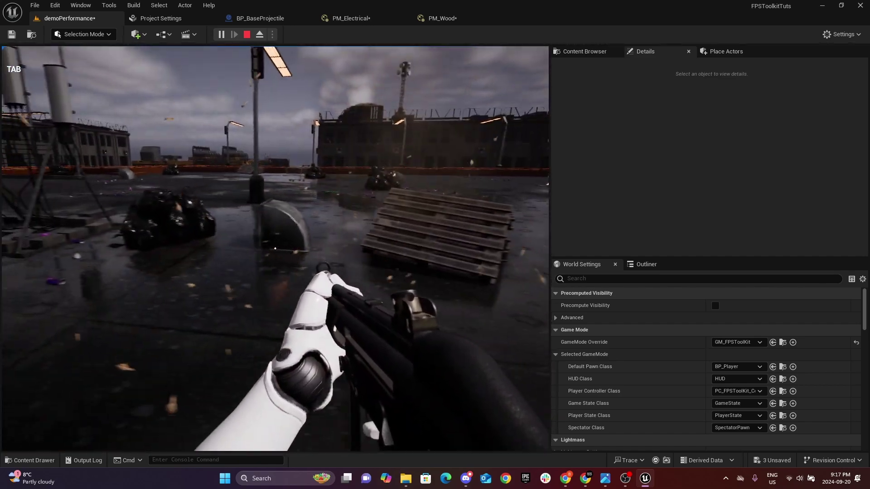